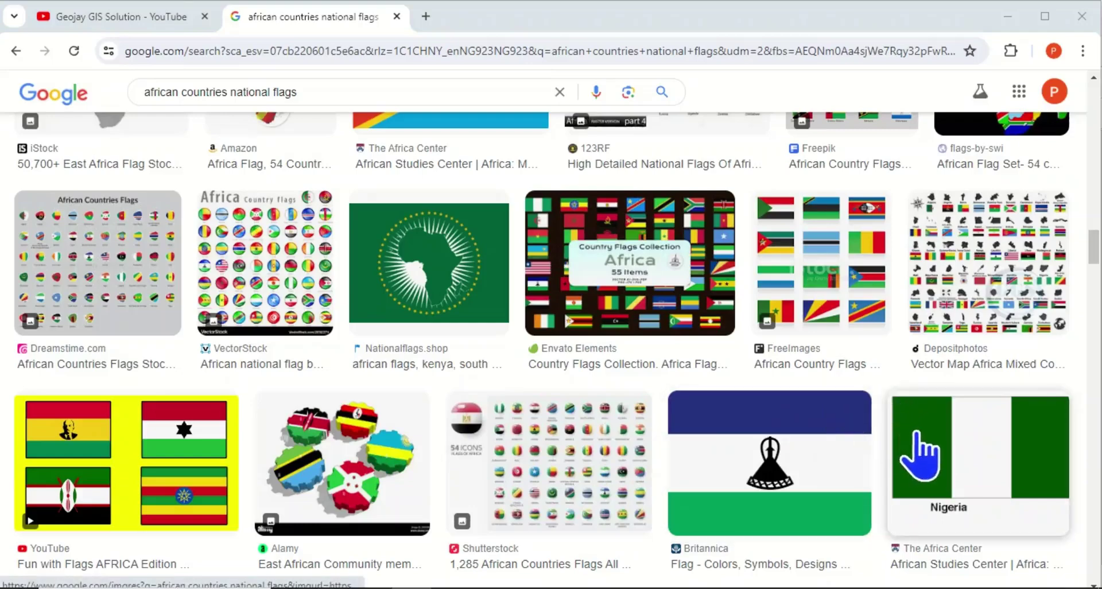
Step: Switch from the flag image search to QGIS and add the Nigeria.shp vector layer from the EXERCISE folder
{"action": "scroll", "coordinate": [915, 455], "scroll_direction": "down", "scroll_amount": 1}
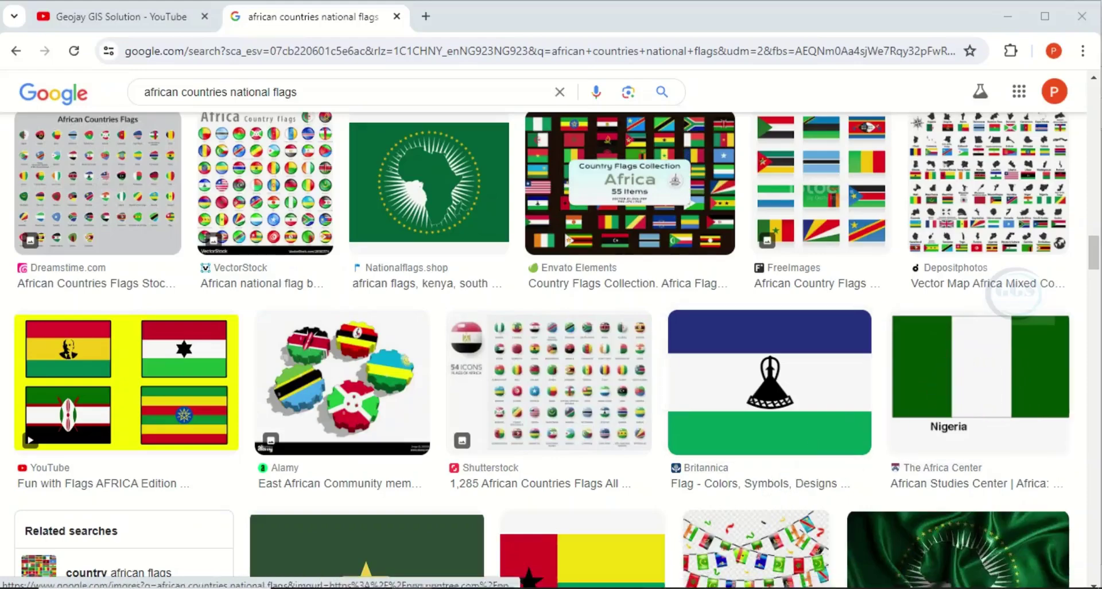
{"action": "left_click", "coordinate": [642, 551]}
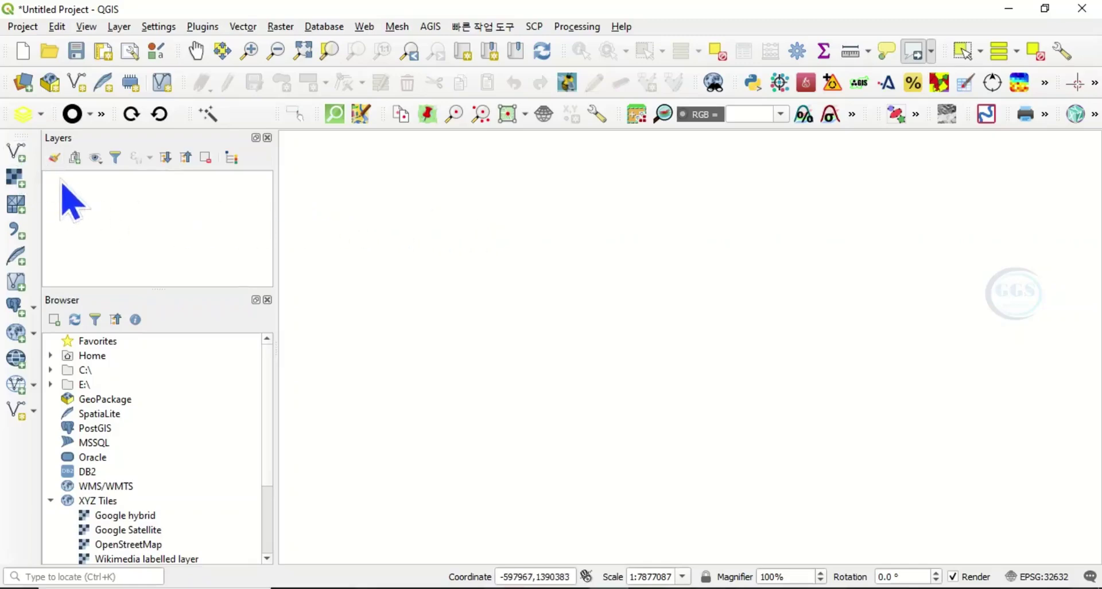
{"action": "left_click", "coordinate": [16, 153]}
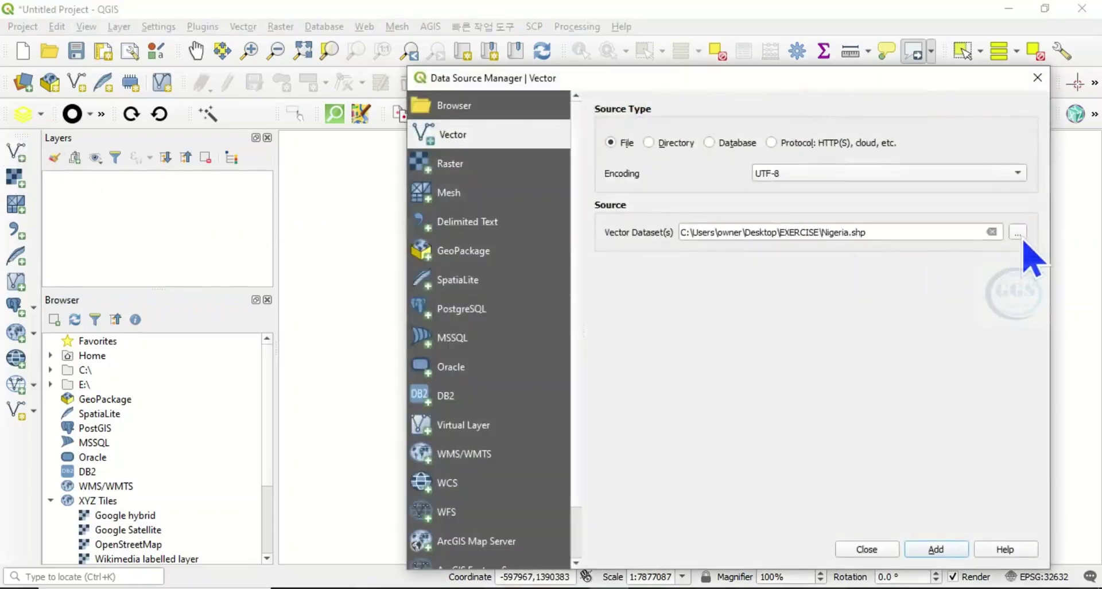
{"action": "left_click", "coordinate": [1017, 233]}
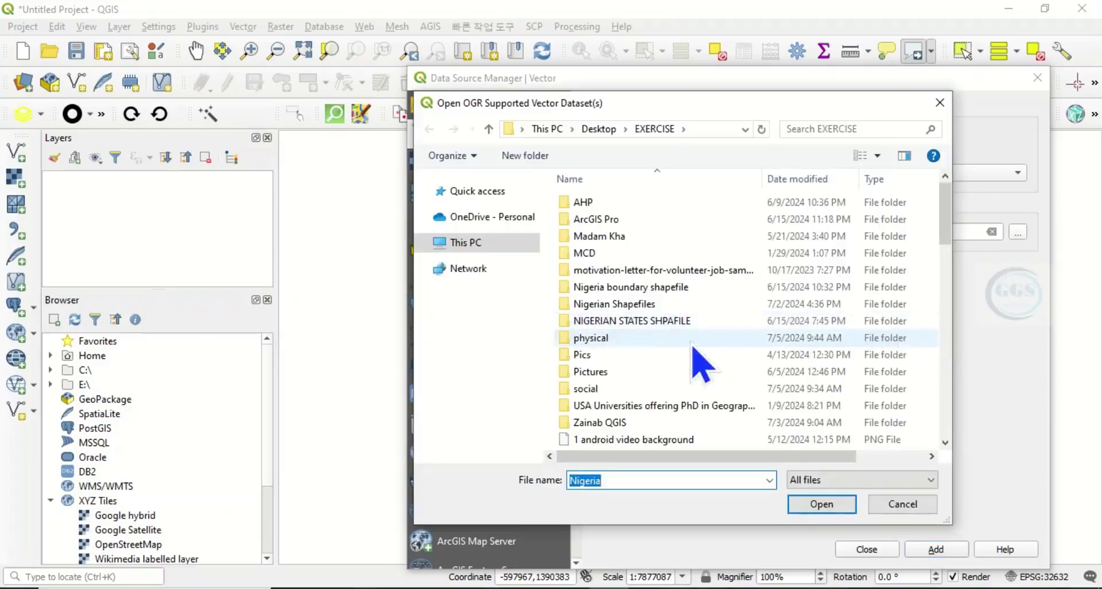
{"action": "scroll", "coordinate": [677, 368], "scroll_direction": "down", "scroll_amount": 4}
{"action": "scroll", "coordinate": [665, 368], "scroll_direction": "down", "scroll_amount": 10}
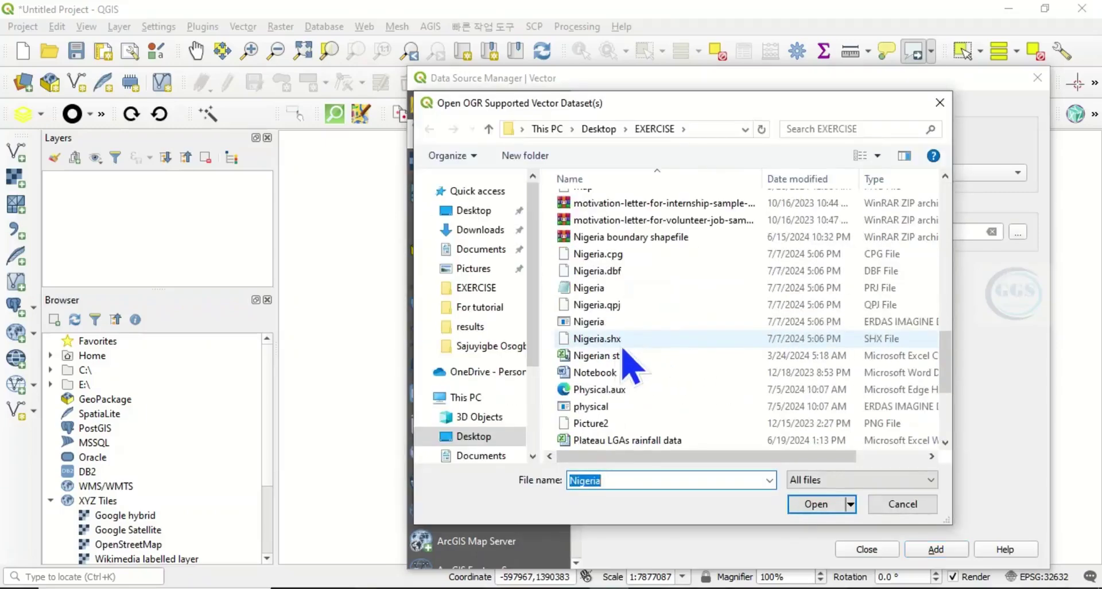
{"action": "left_click", "coordinate": [595, 323]}
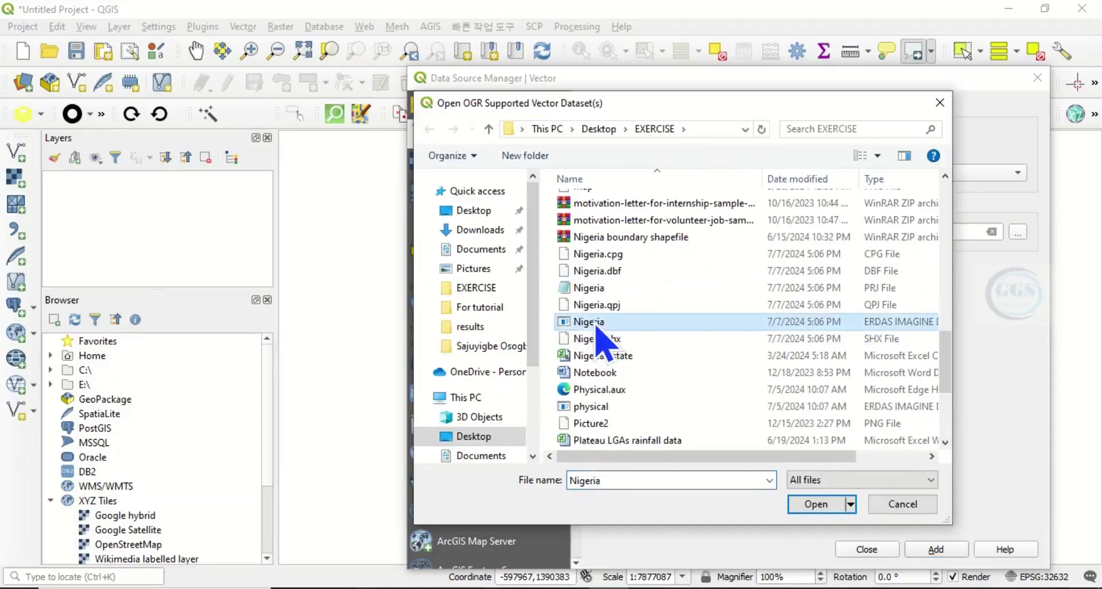
{"action": "left_click", "coordinate": [817, 505]}
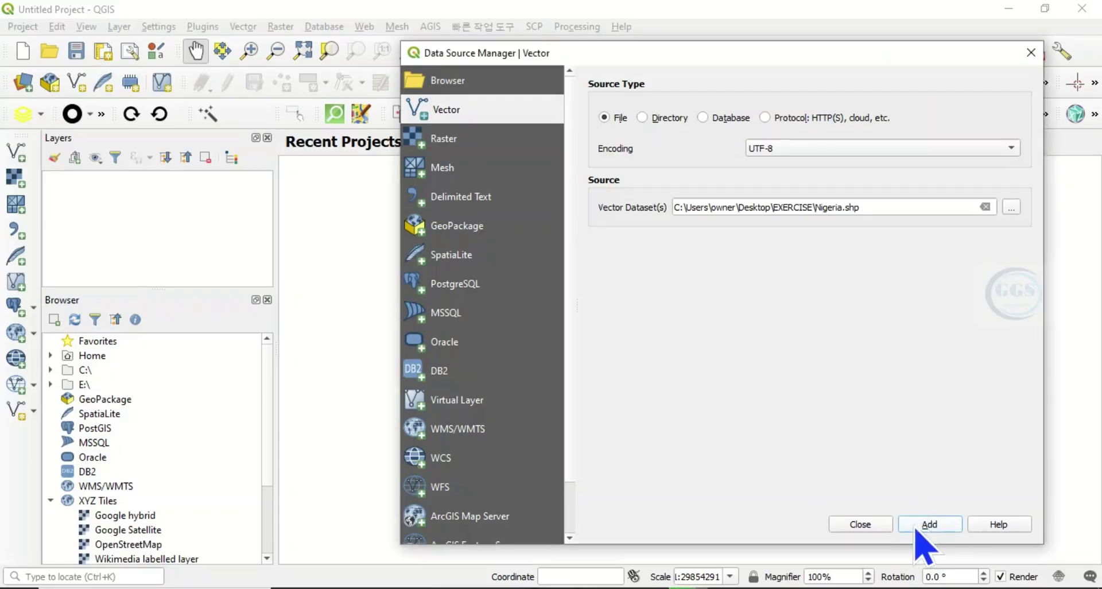
{"action": "left_click", "coordinate": [873, 527]}
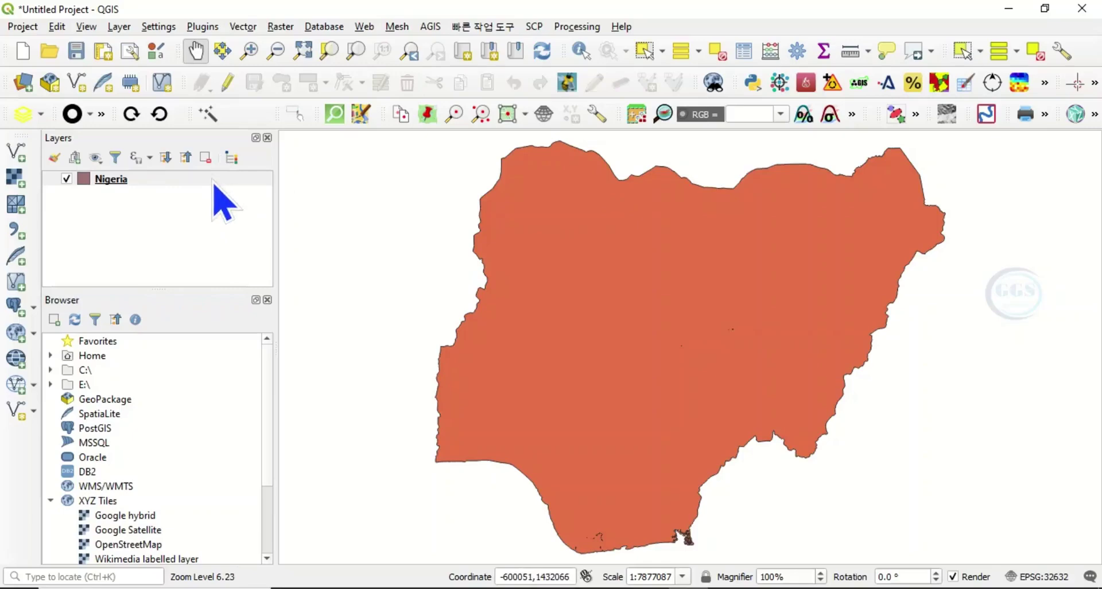
Step: Search the plugin manager for "polygon divider" and check the Polygon Divider plugin's details and installation status
{"action": "left_click", "coordinate": [202, 26]}
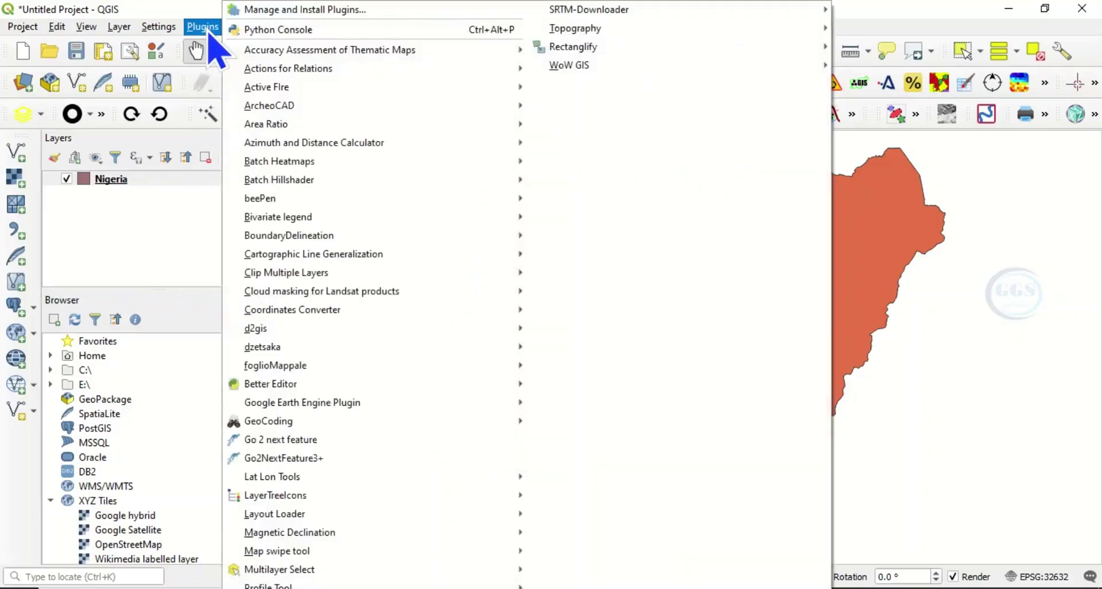
{"action": "left_click", "coordinate": [271, 12]}
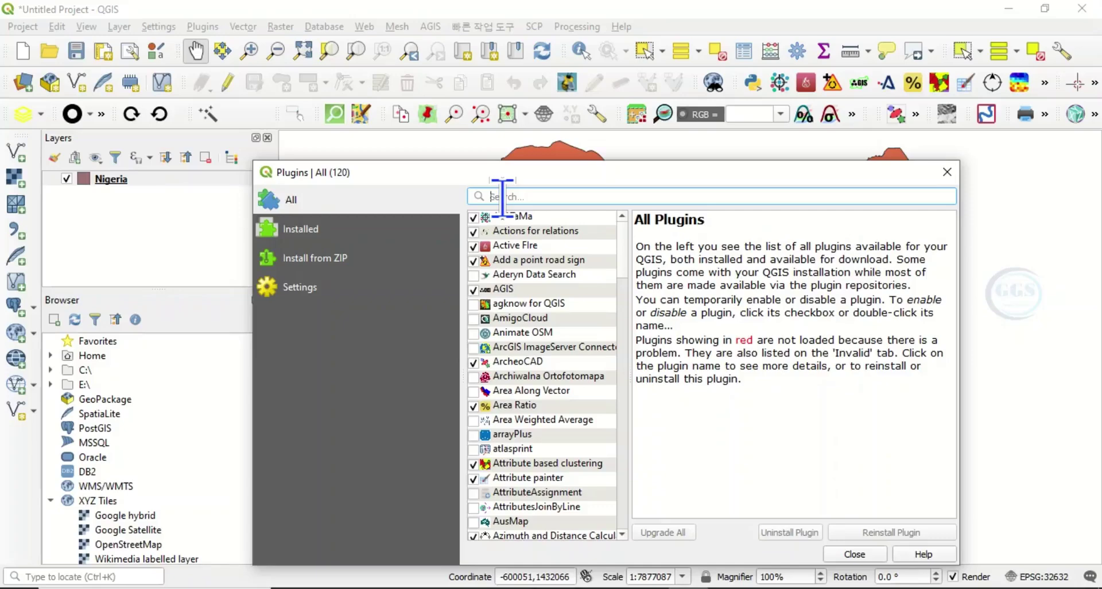
{"action": "type", "text": "pol"}
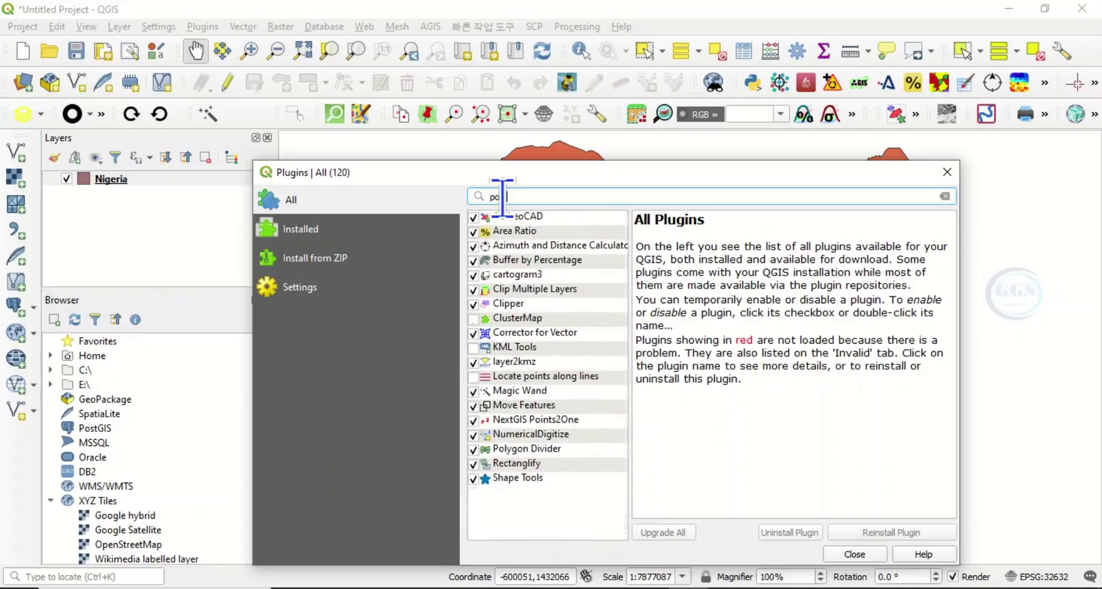
{"action": "type", "text": "ygon divider"}
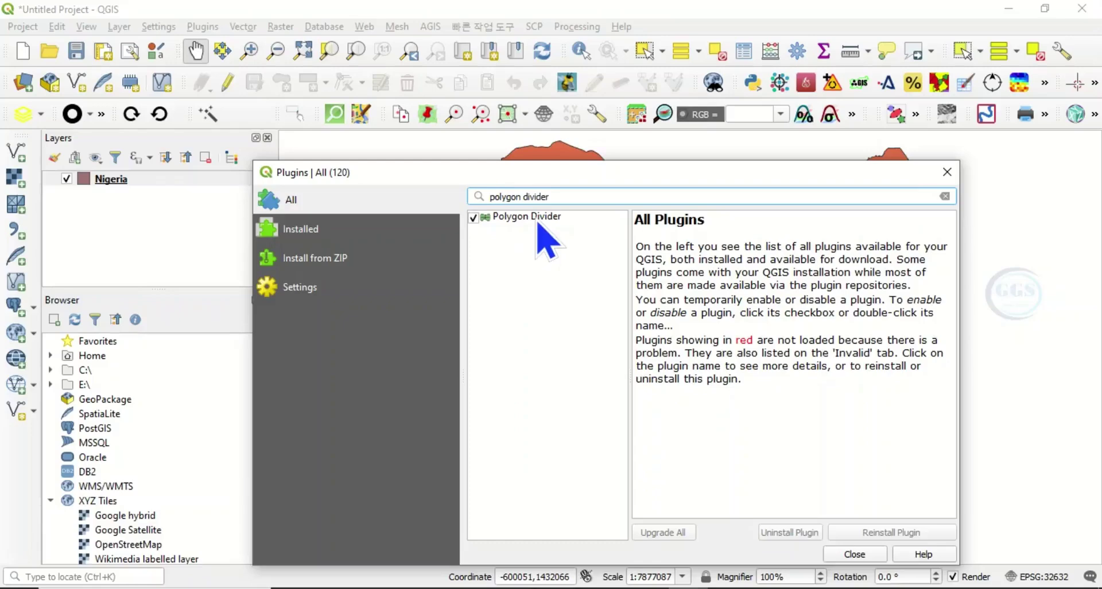
{"action": "left_click", "coordinate": [538, 221]}
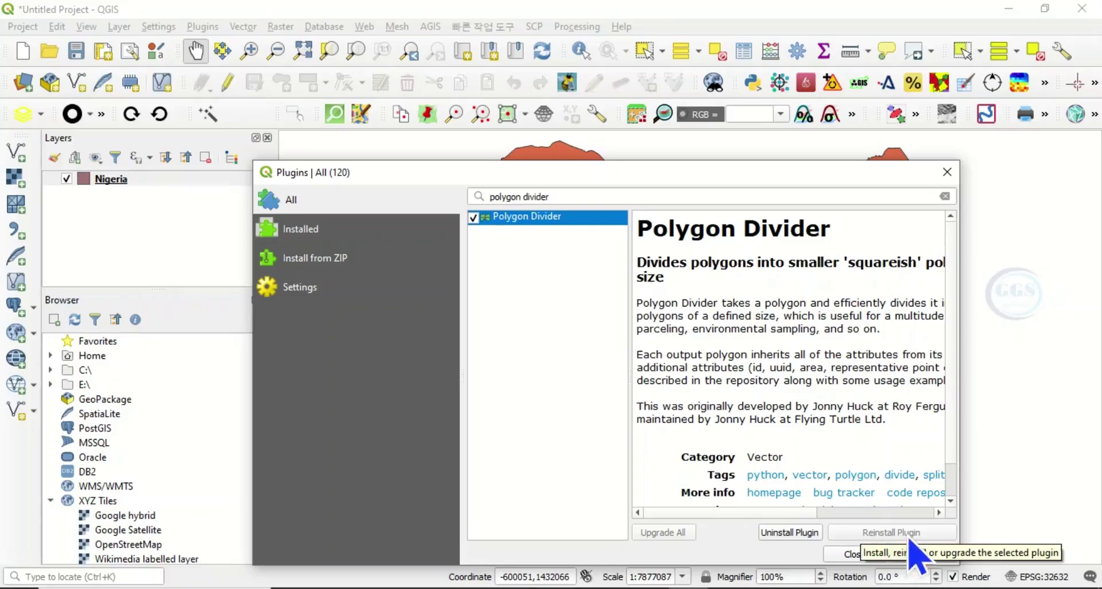
{"action": "left_click", "coordinate": [857, 554]}
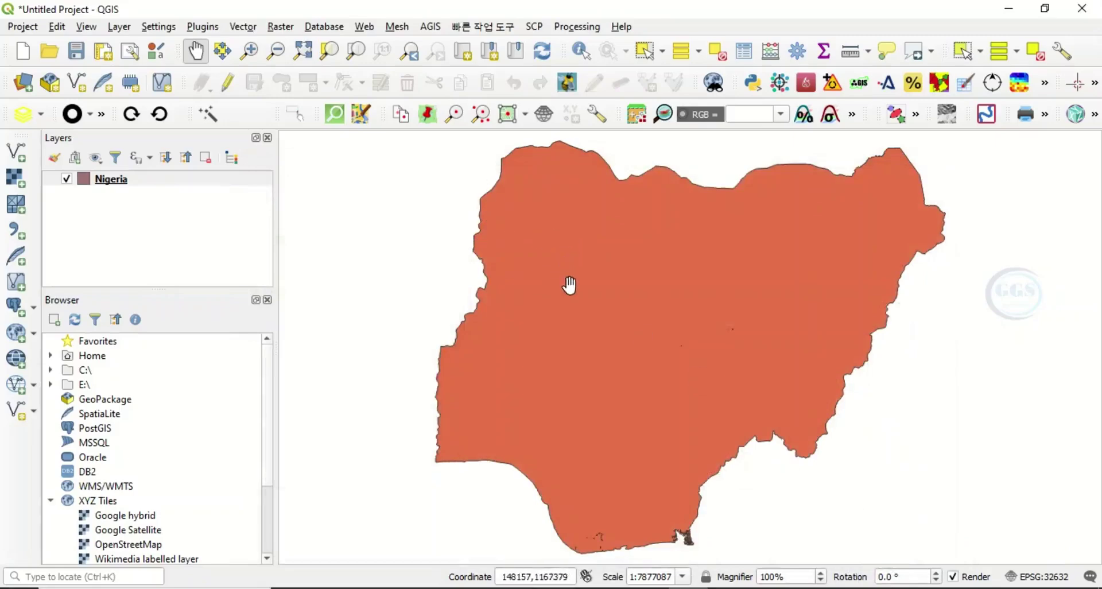
Step: Start Polygon Divider on the Nigeria layer and set the output file to "Divided polygon" in the EXERCISE folder
{"action": "left_click", "coordinate": [242, 26]}
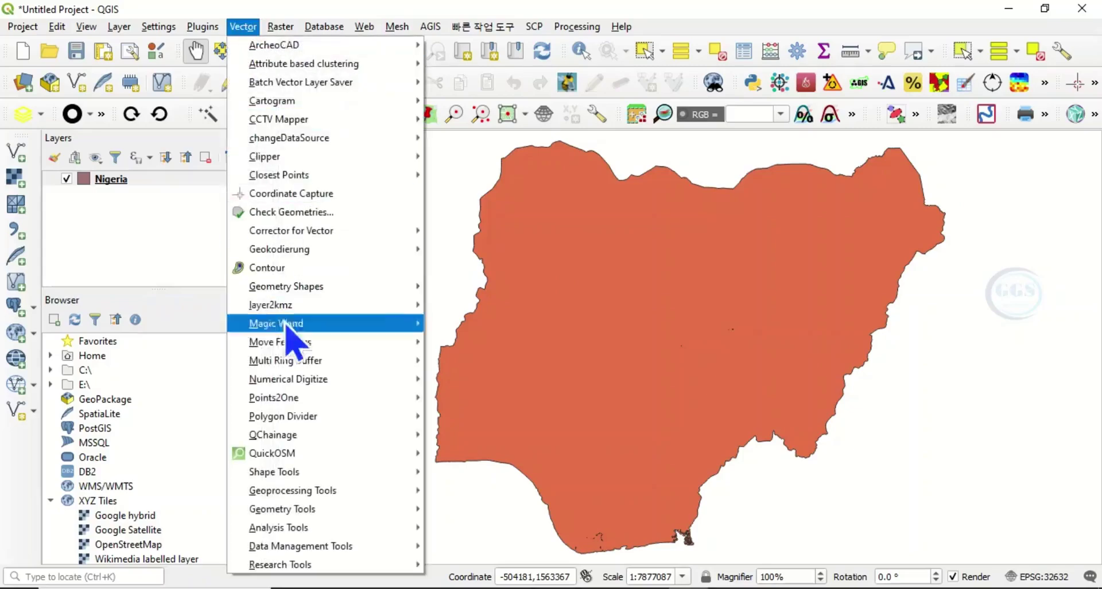
{"action": "mouse_move", "coordinate": [296, 421]}
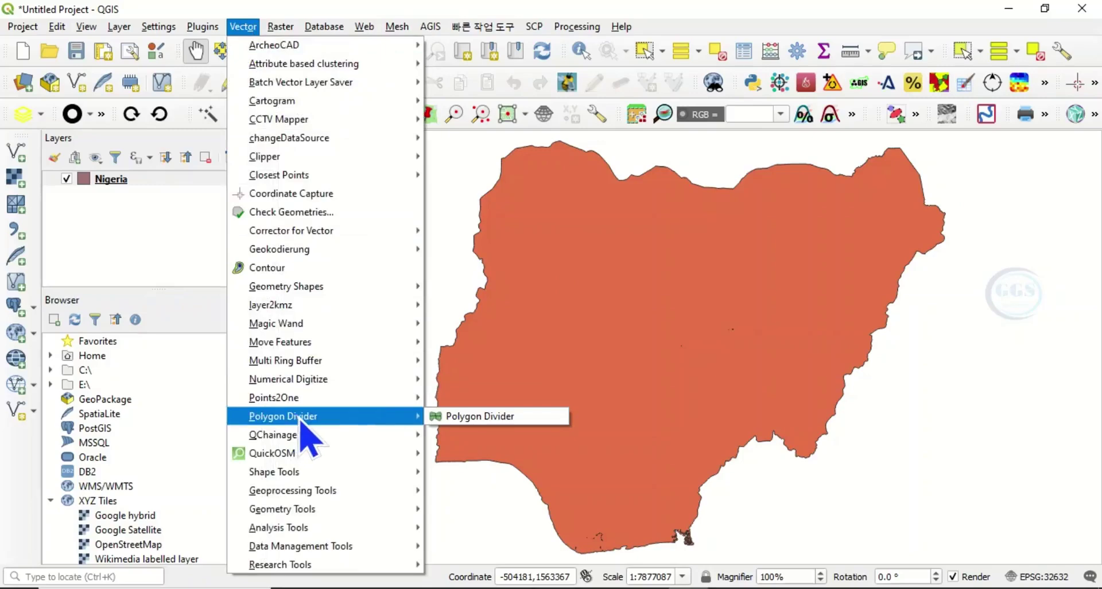
{"action": "left_click", "coordinate": [461, 419]}
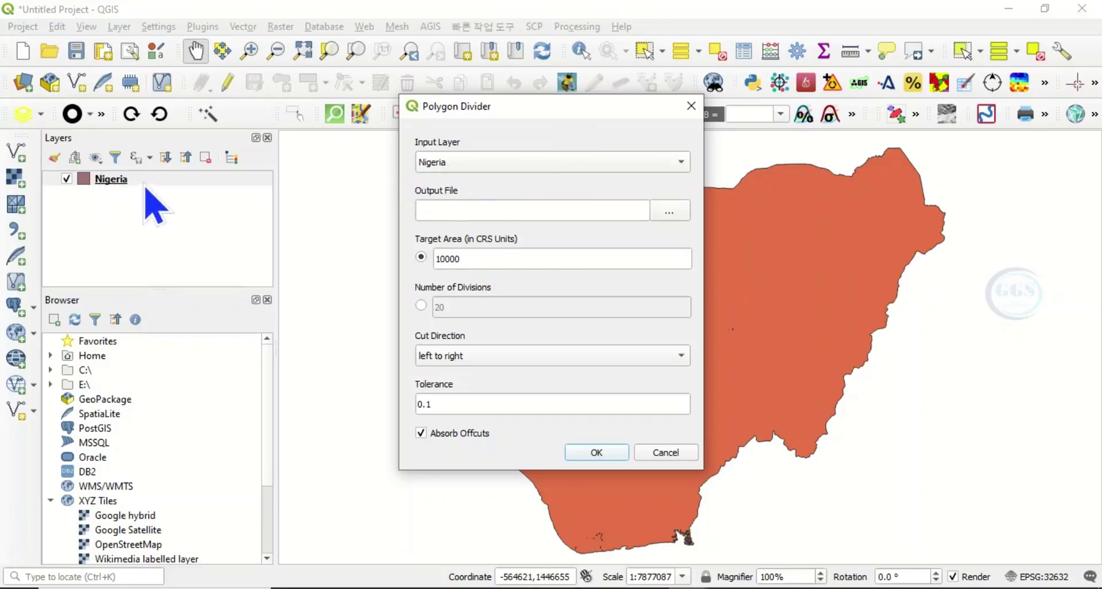
{"action": "left_click", "coordinate": [671, 216]}
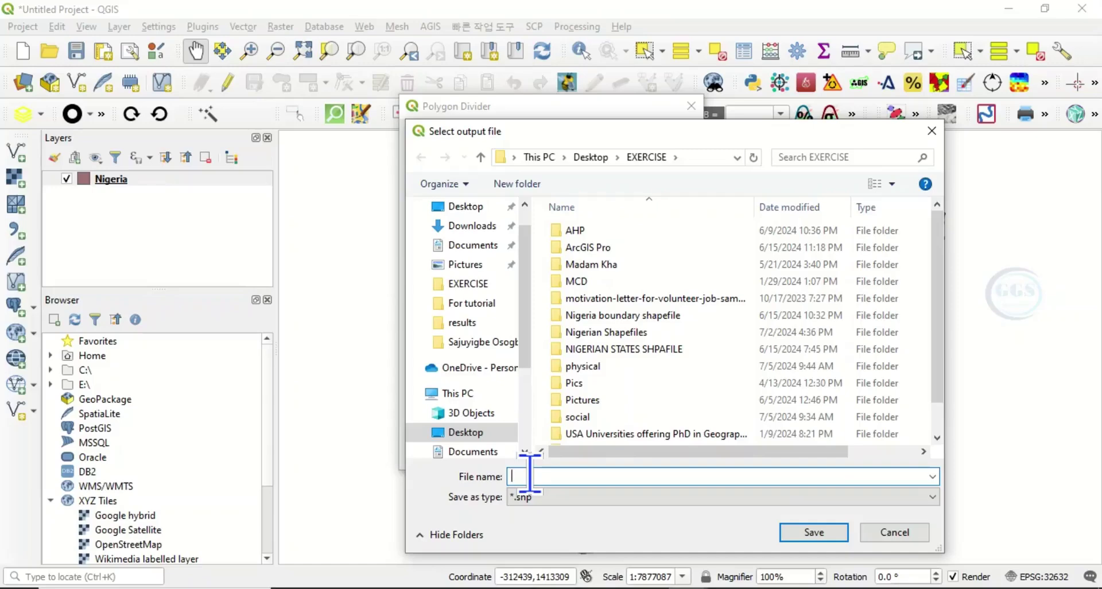
{"action": "type", "text": "Divided polygon"}
{"action": "left_click", "coordinate": [824, 532]}
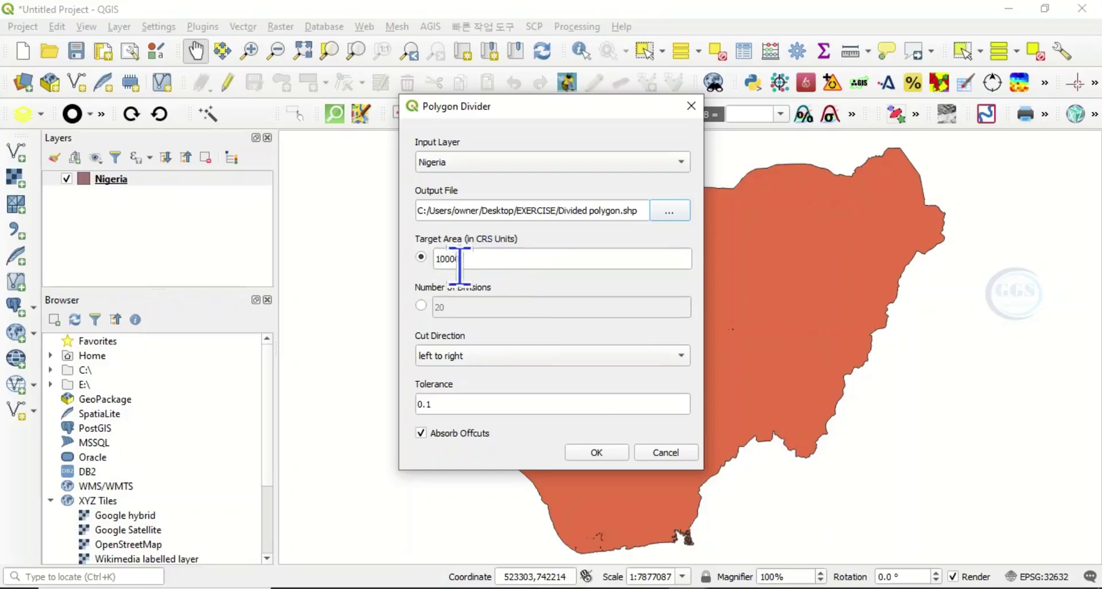
Step: Divide the Nigeria polygon by number of divisions, using 3 divisions and a top to bottom cut direction
{"action": "left_click_drag", "start_coordinate": [535, 112], "coordinate": [456, 110]}
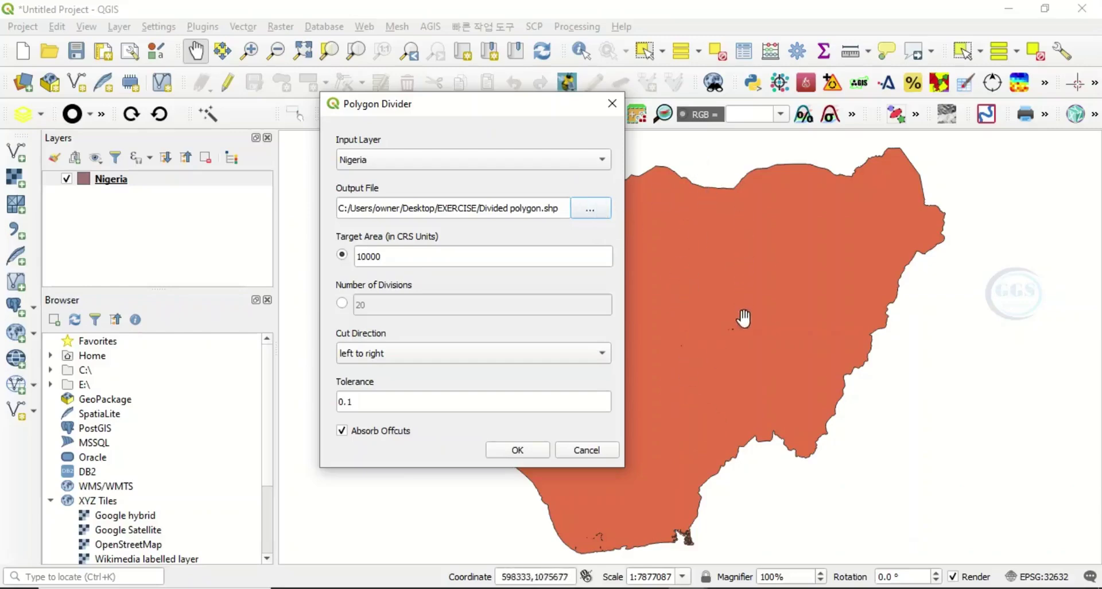
{"action": "left_click", "coordinate": [342, 303]}
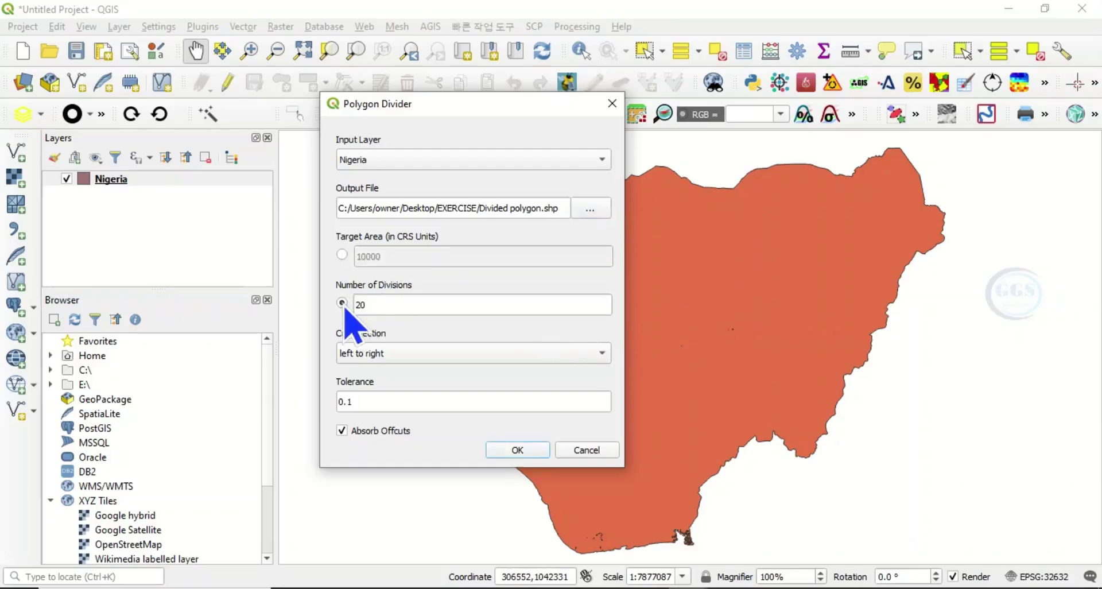
{"action": "double_click", "coordinate": [360, 304]}
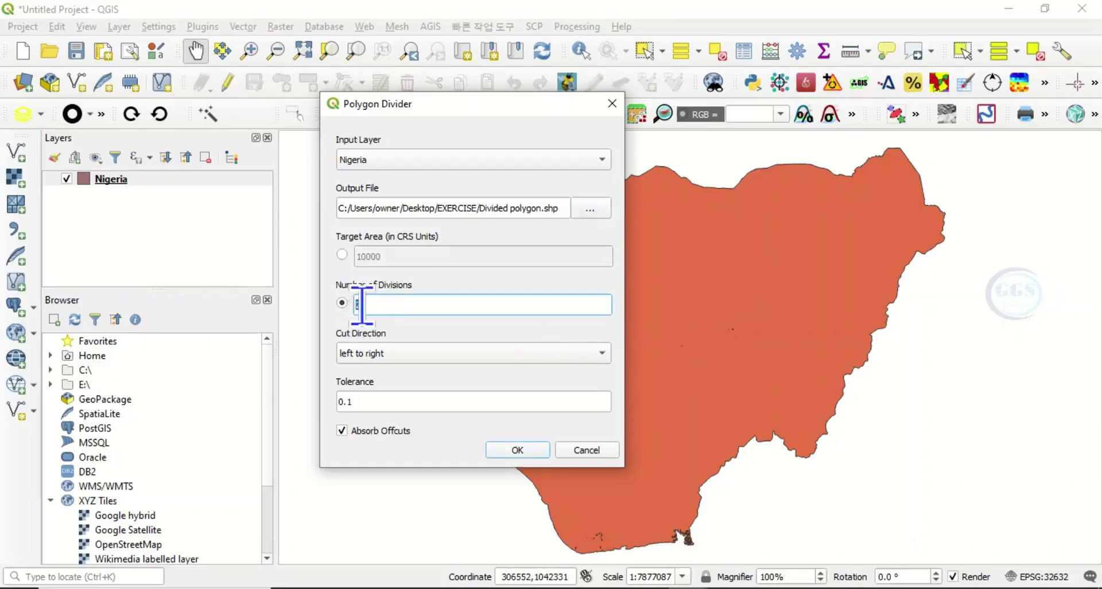
{"action": "type", "text": "3"}
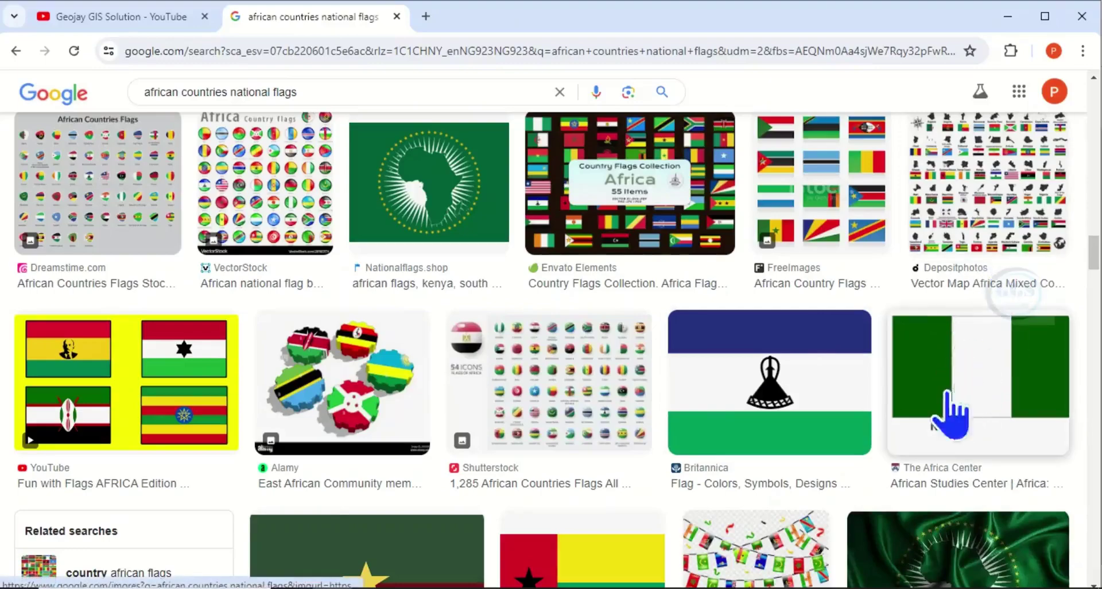
{"action": "left_click", "coordinate": [1007, 16]}
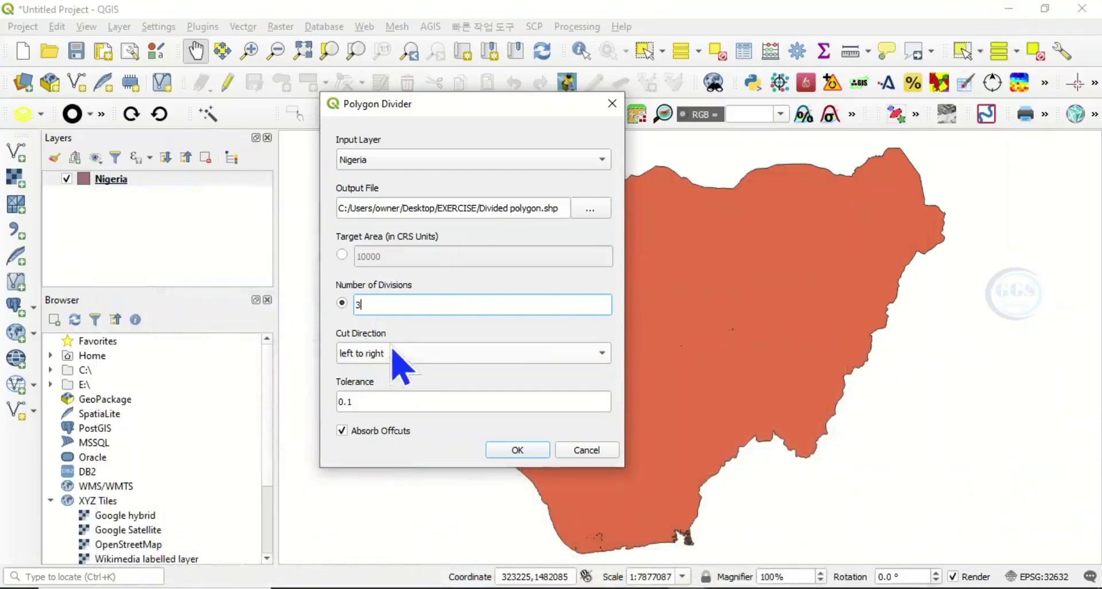
{"action": "left_click", "coordinate": [603, 358]}
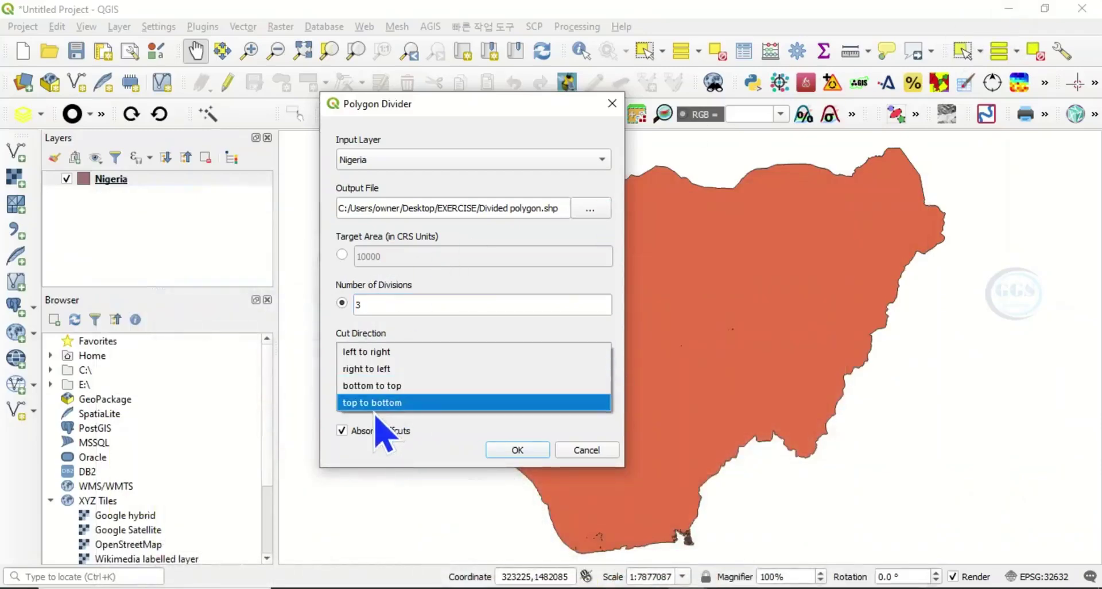
{"action": "left_click", "coordinate": [378, 404]}
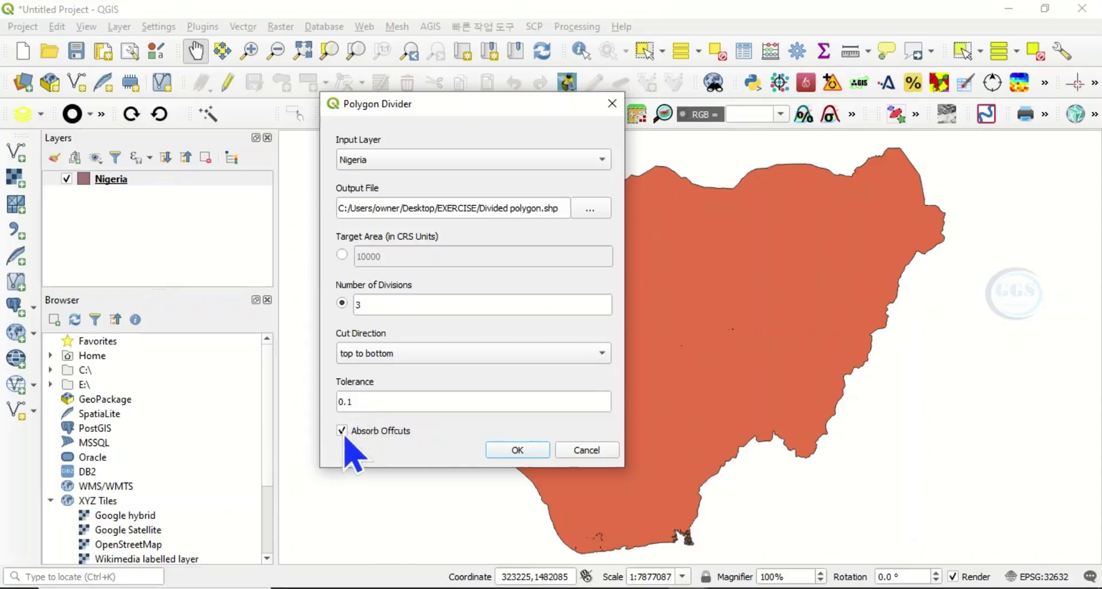
{"action": "left_click", "coordinate": [514, 452]}
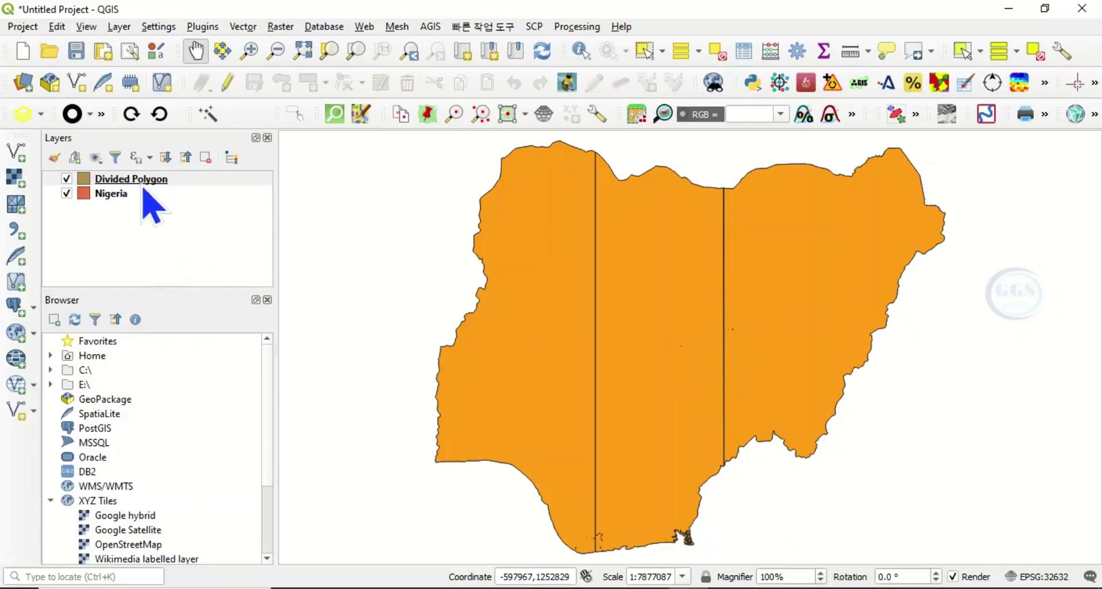
Step: Examine the Divided Polygon layer's attribute table alongside the small island polygons on Nigeria's southern coast
{"action": "right_click", "coordinate": [142, 180]}
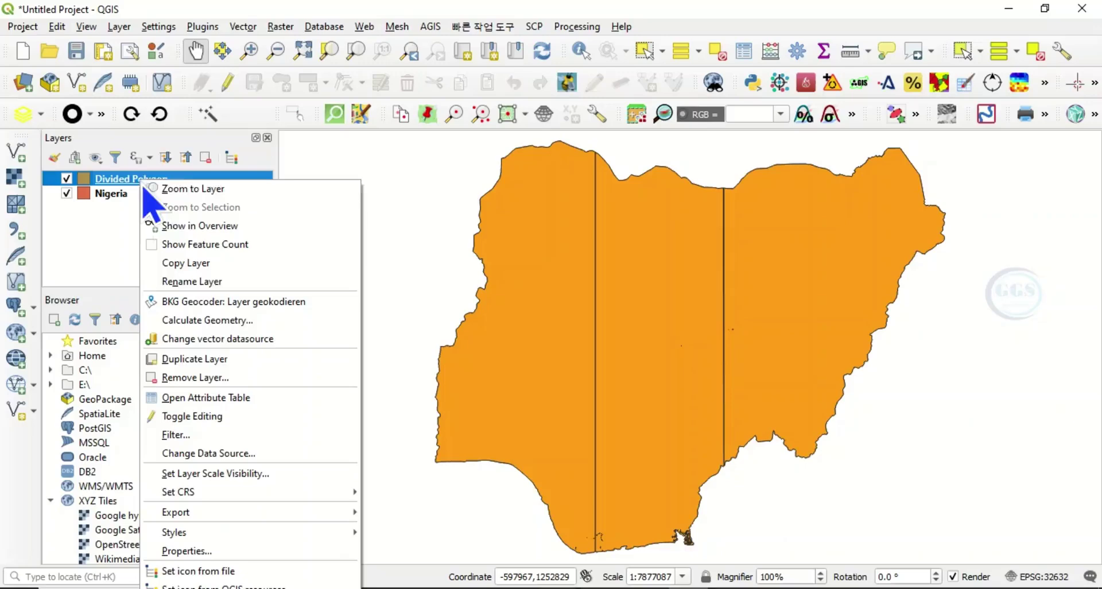
{"action": "left_click", "coordinate": [207, 404]}
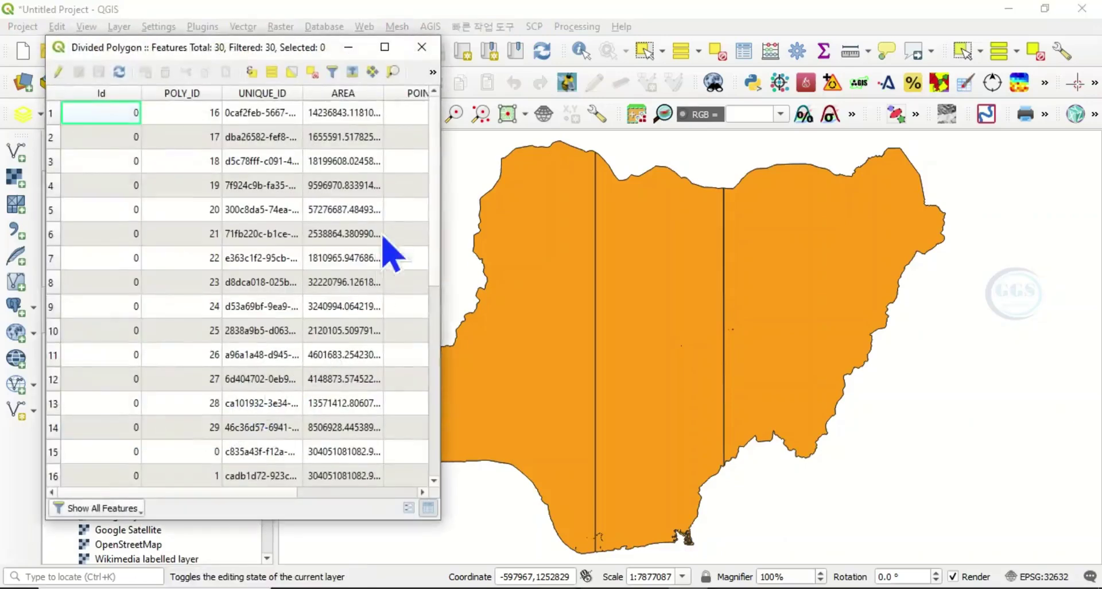
{"action": "left_click_drag", "start_coordinate": [440, 189], "coordinate": [470, 197]}
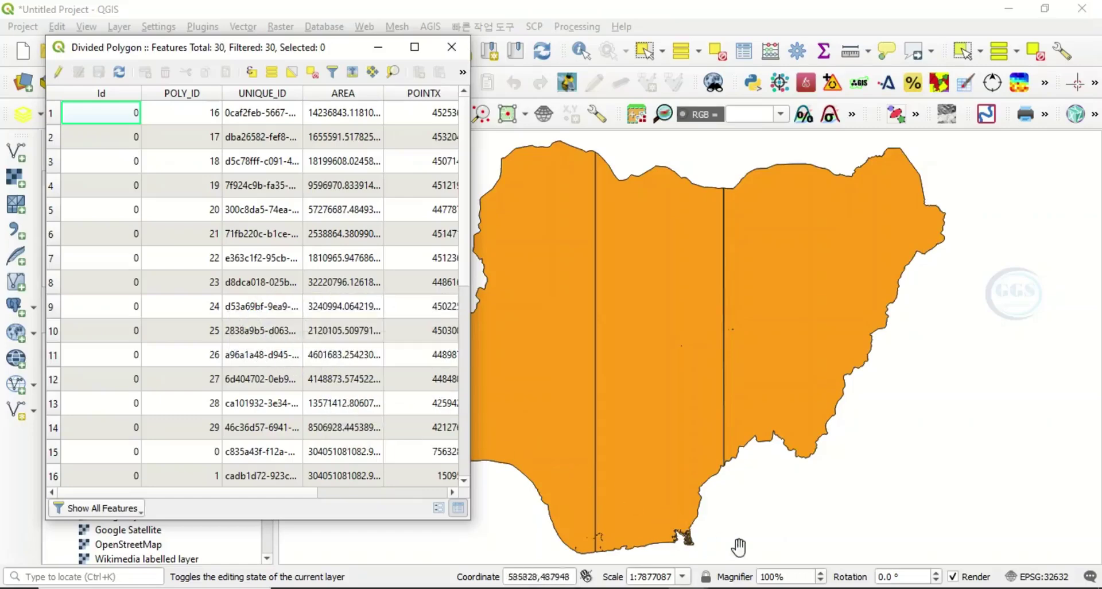
{"action": "scroll", "coordinate": [687, 558], "scroll_direction": "up", "scroll_amount": 2}
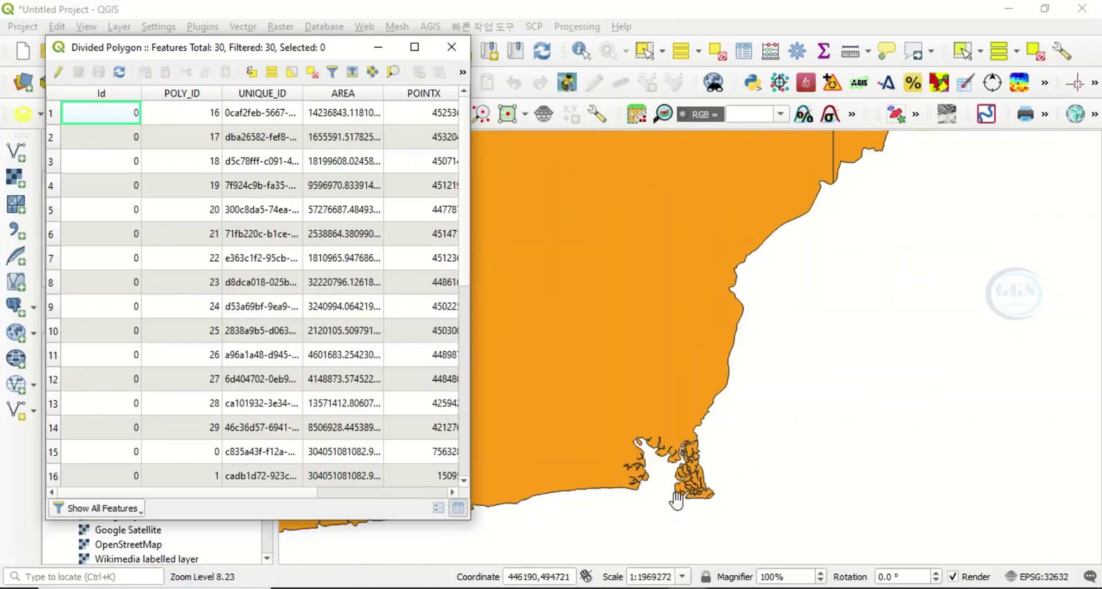
{"action": "scroll", "coordinate": [694, 447], "scroll_direction": "up", "scroll_amount": 2}
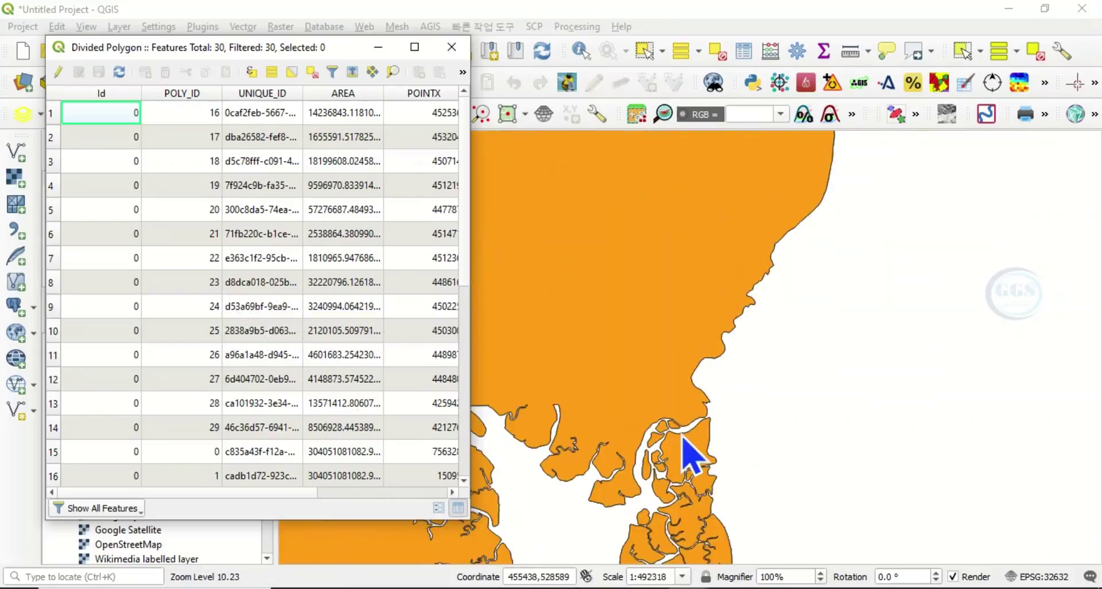
{"action": "scroll", "coordinate": [686, 464], "scroll_direction": "up", "scroll_amount": 1}
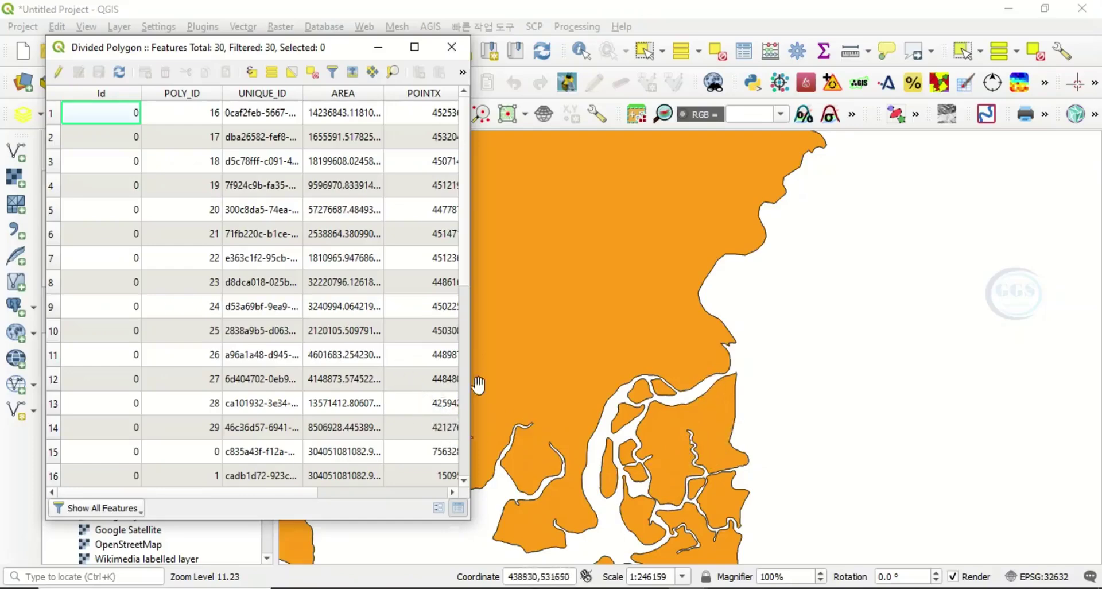
{"action": "scroll", "coordinate": [720, 484], "scroll_direction": "down", "scroll_amount": 2}
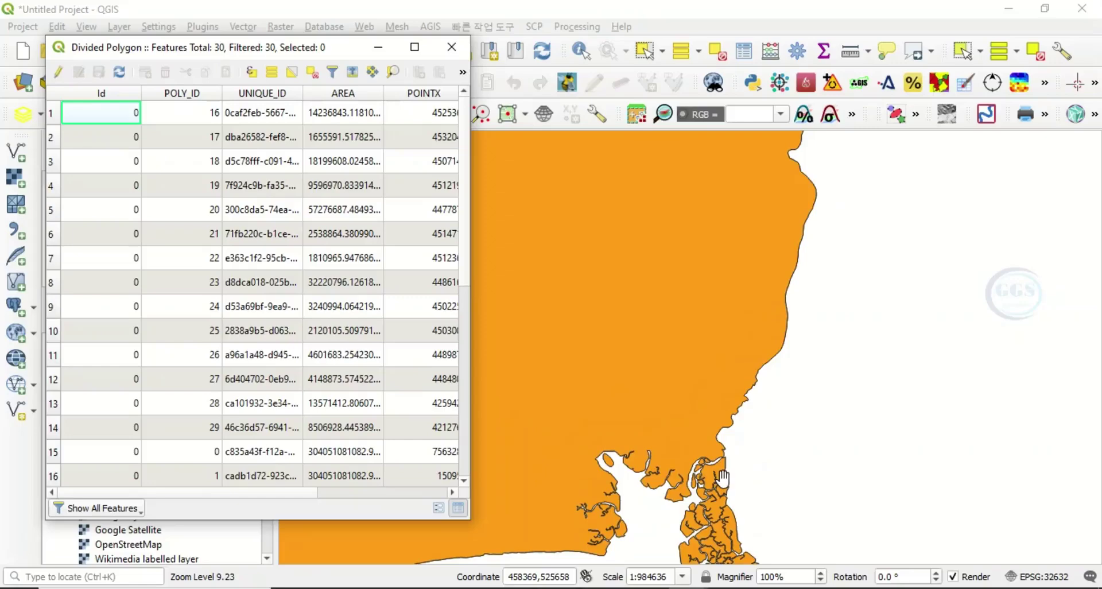
{"action": "scroll", "coordinate": [715, 476], "scroll_direction": "down", "scroll_amount": 2}
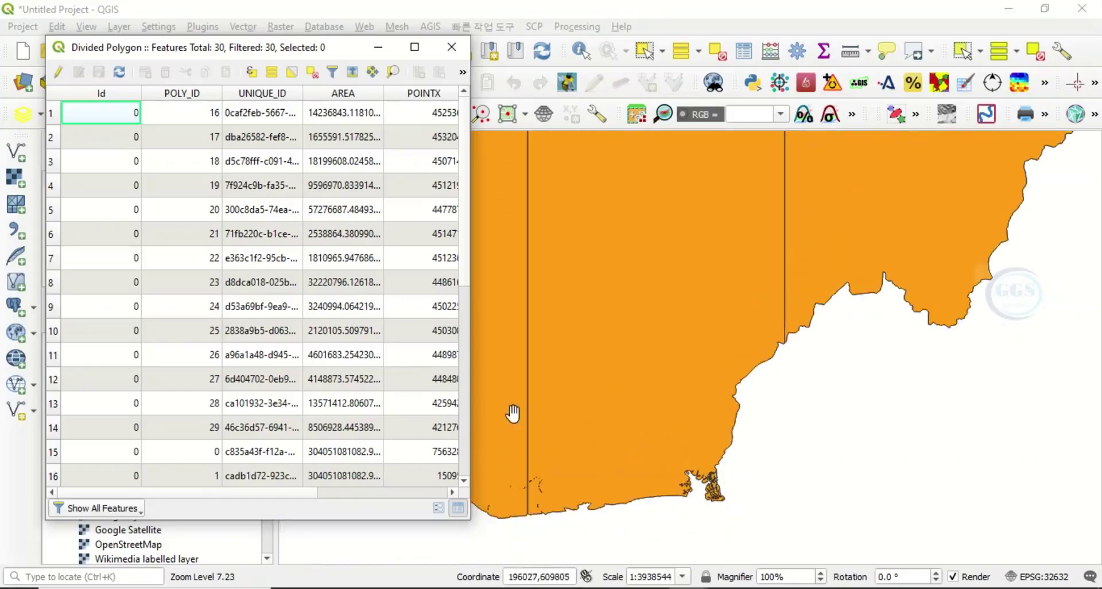
Step: Close the attribute table and select the three large Nigeria polygons in the Divided Polygon layer
{"action": "scroll", "coordinate": [768, 490], "scroll_direction": "down", "scroll_amount": 2}
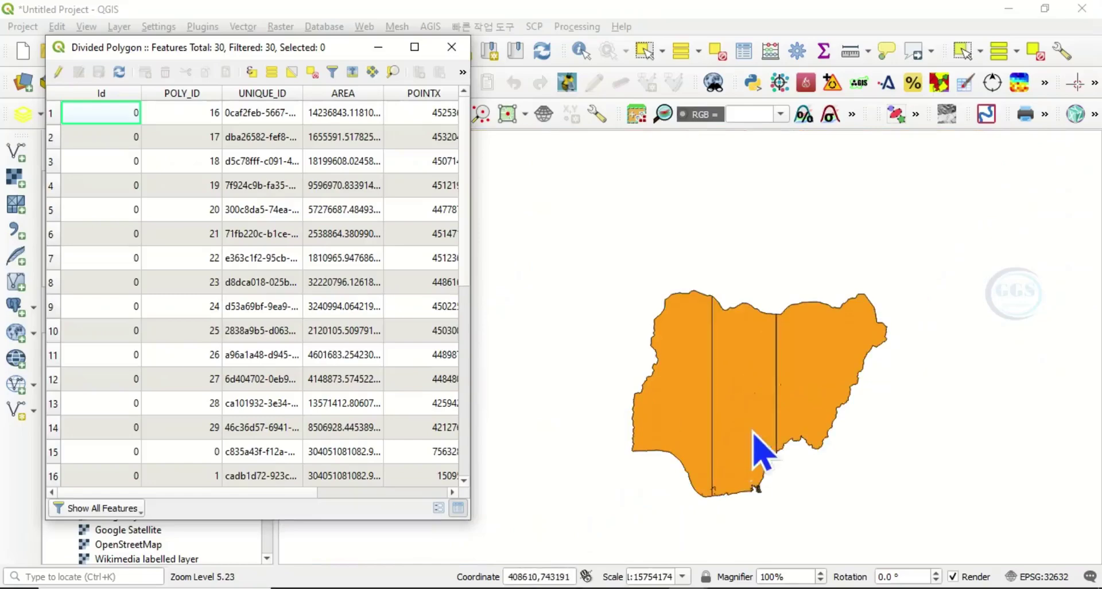
{"action": "scroll", "coordinate": [749, 393], "scroll_direction": "up", "scroll_amount": 1}
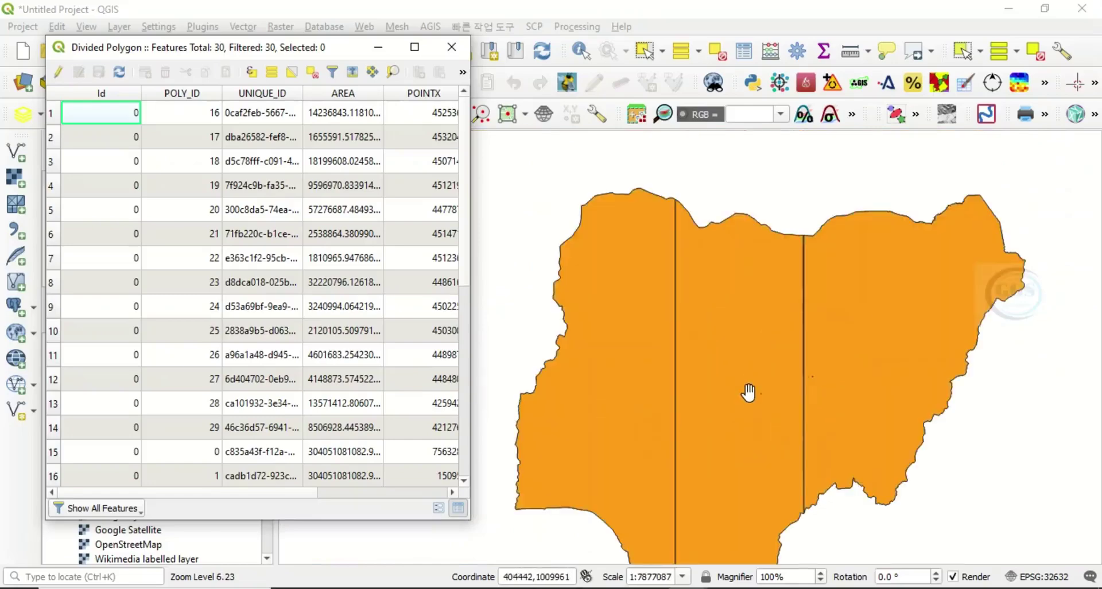
{"action": "left_click", "coordinate": [452, 47]}
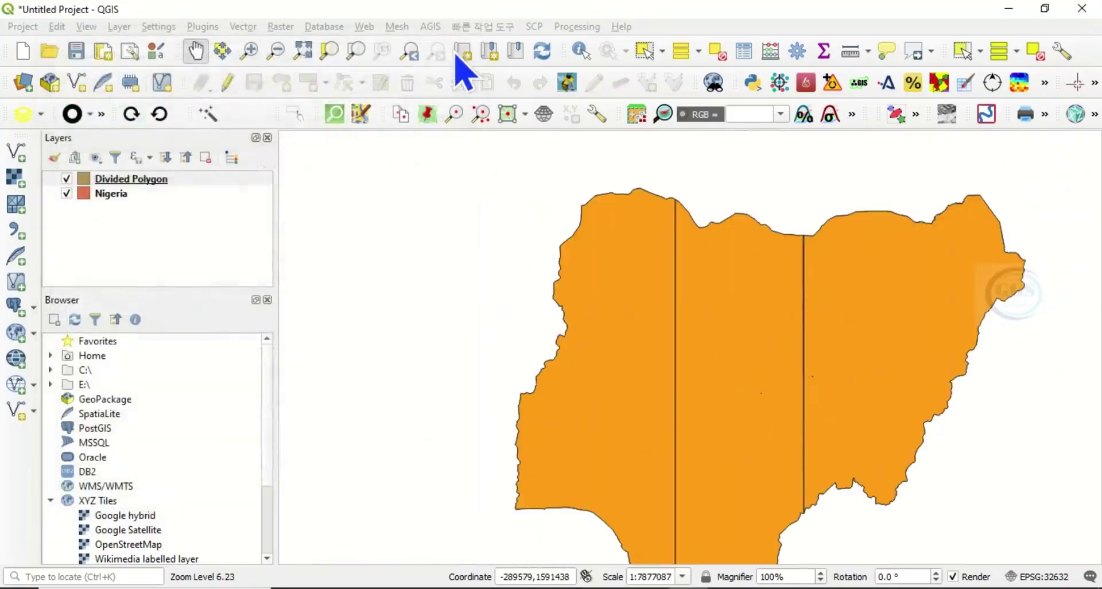
{"action": "left_click", "coordinate": [645, 53]}
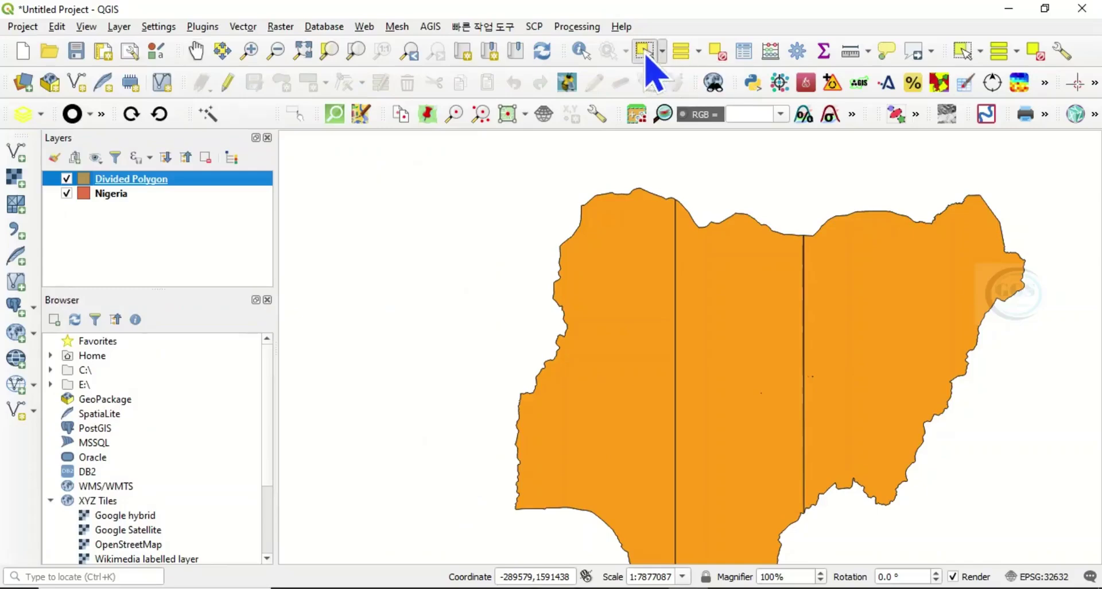
{"action": "left_click", "coordinate": [617, 341]}
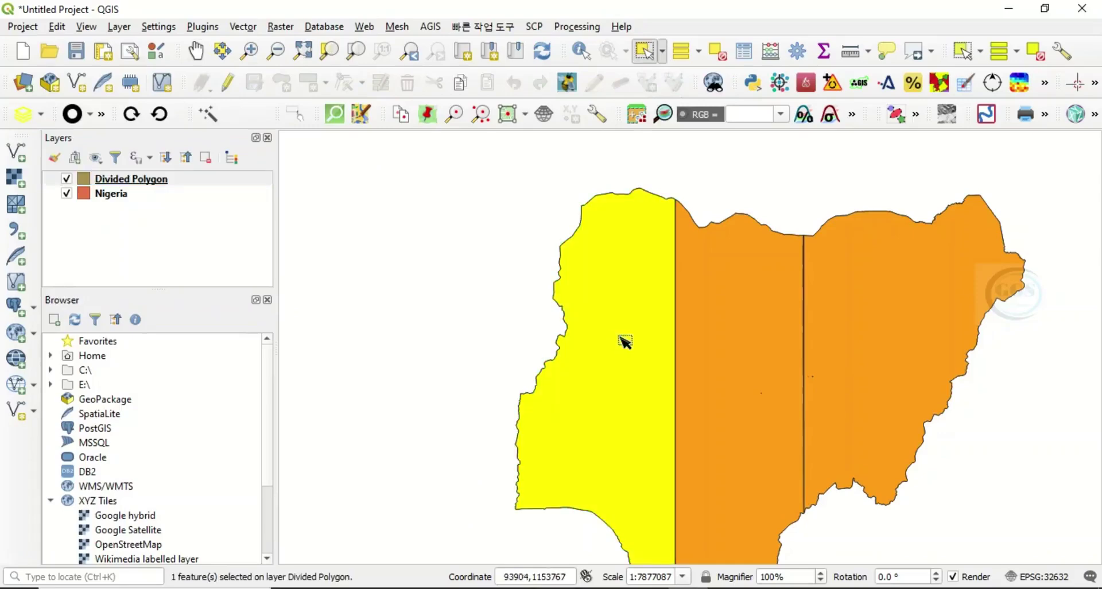
{"action": "left_click", "coordinate": [733, 323], "text": "shift"}
{"action": "left_click", "coordinate": [876, 311], "text": "shift"}
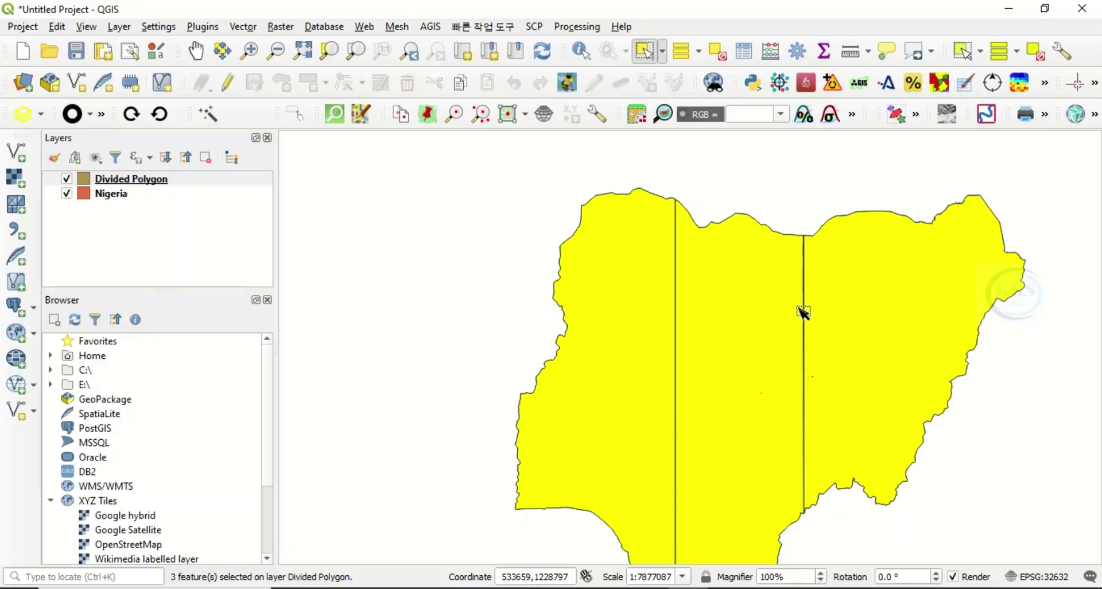
Step: Export the selected Divided Polygon features as an ESRI Shapefile named "Nigeria flag" in the EXERCISE folder
{"action": "right_click", "coordinate": [127, 182]}
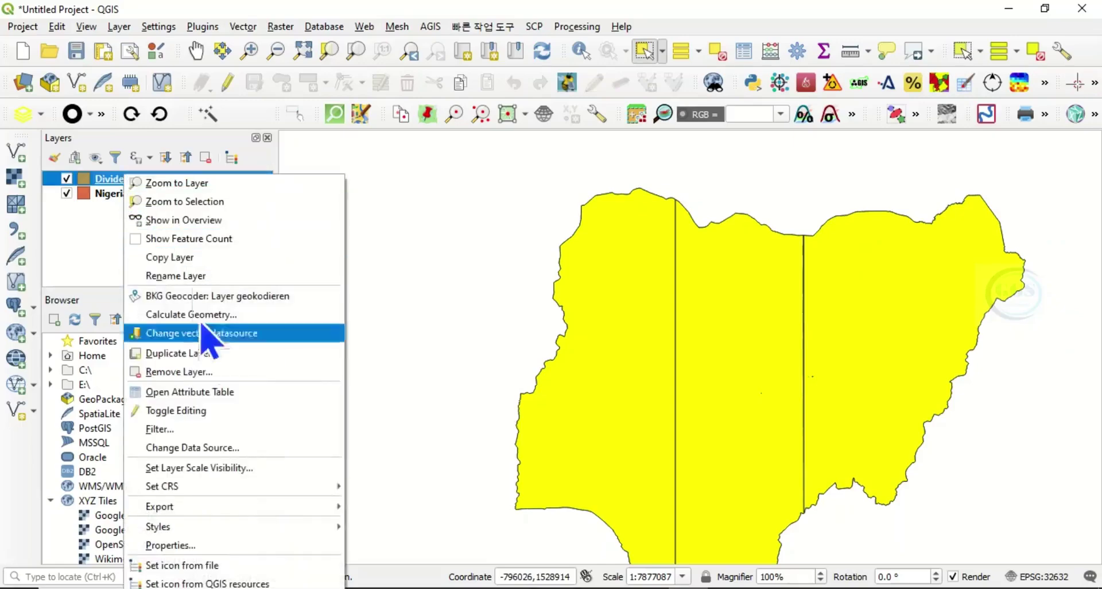
{"action": "mouse_move", "coordinate": [202, 510]}
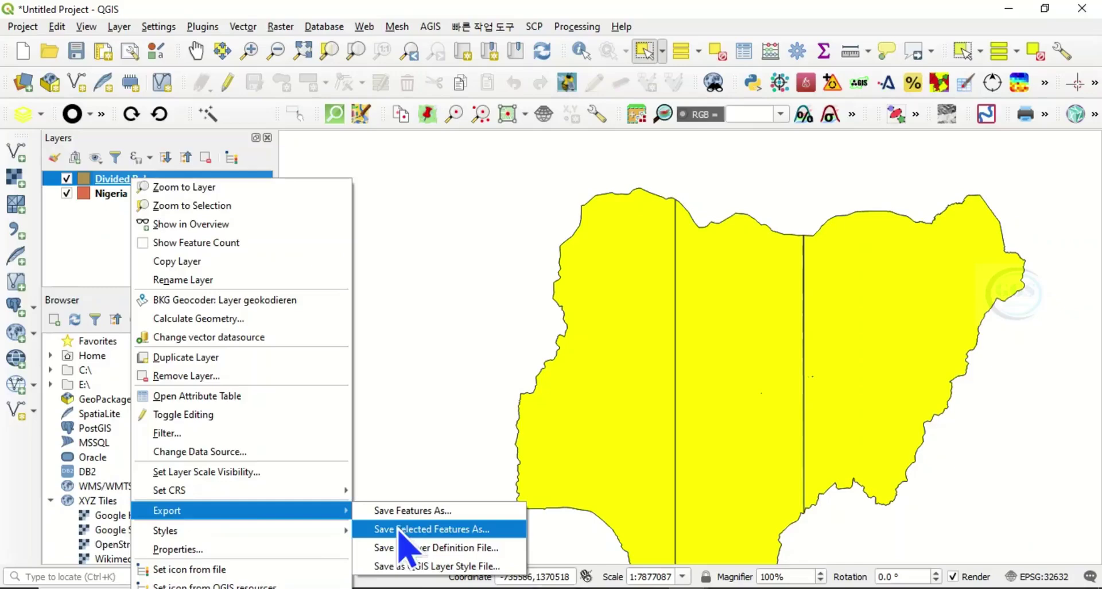
{"action": "left_click", "coordinate": [401, 533]}
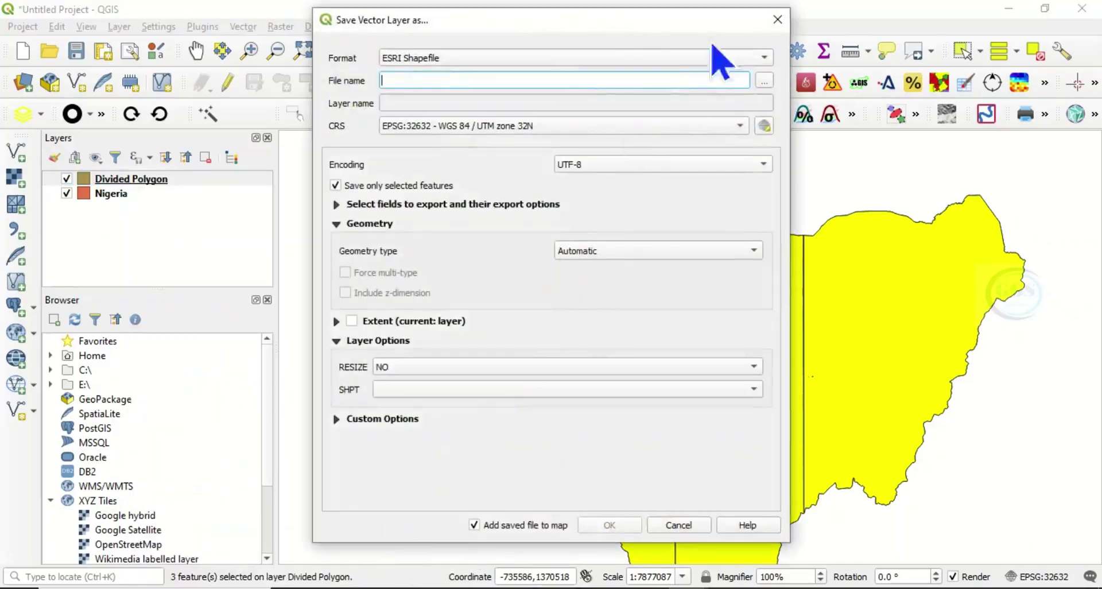
{"action": "left_click", "coordinate": [764, 83]}
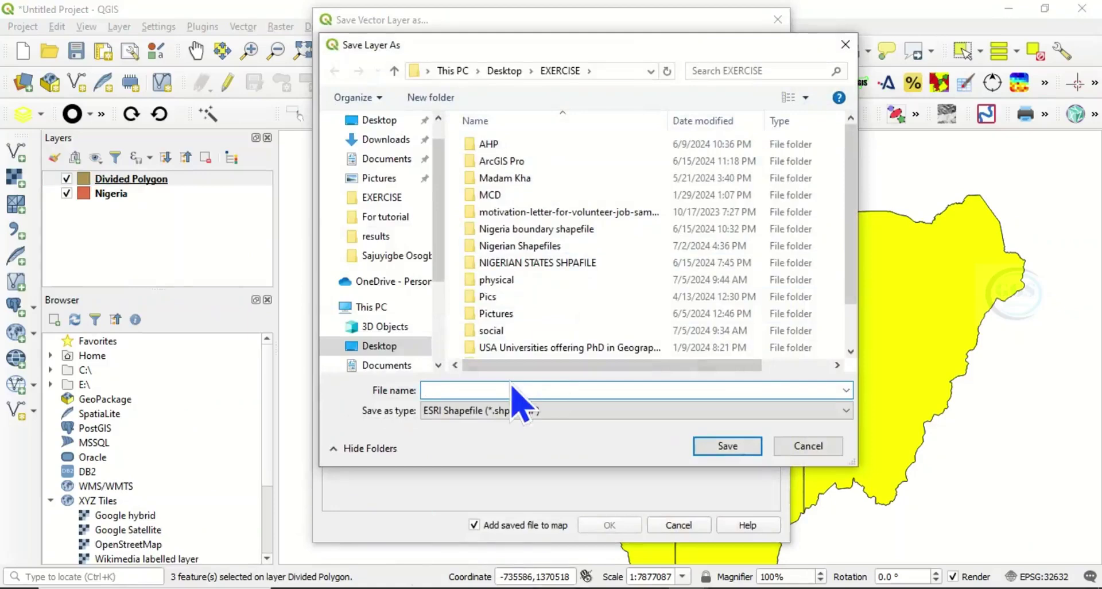
{"action": "type", "text": "Niger"}
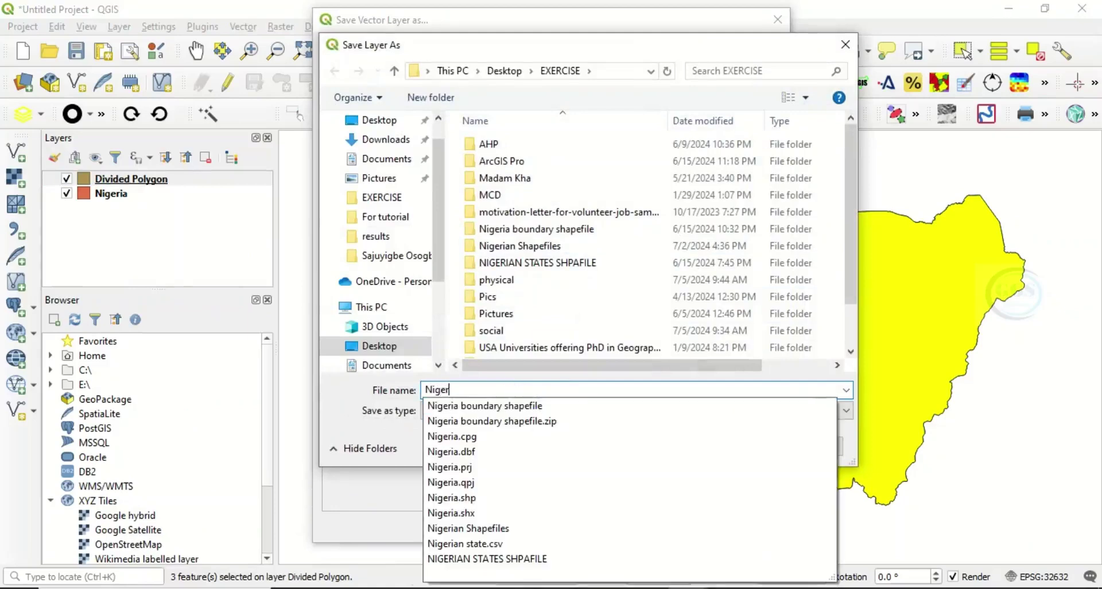
{"action": "type", "text": "ia flag"}
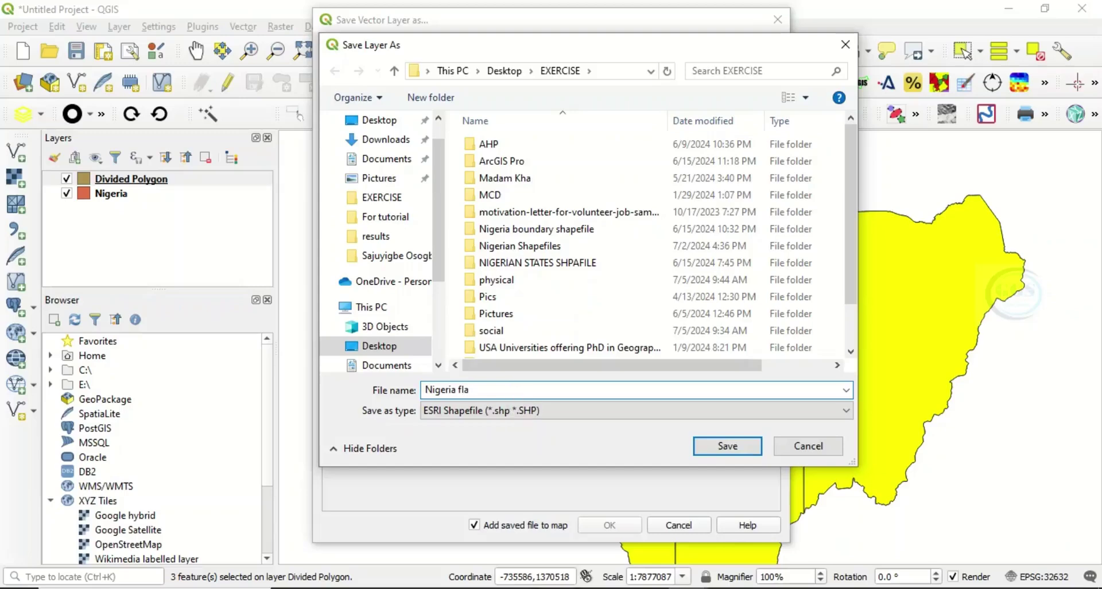
{"action": "left_click", "coordinate": [727, 446]}
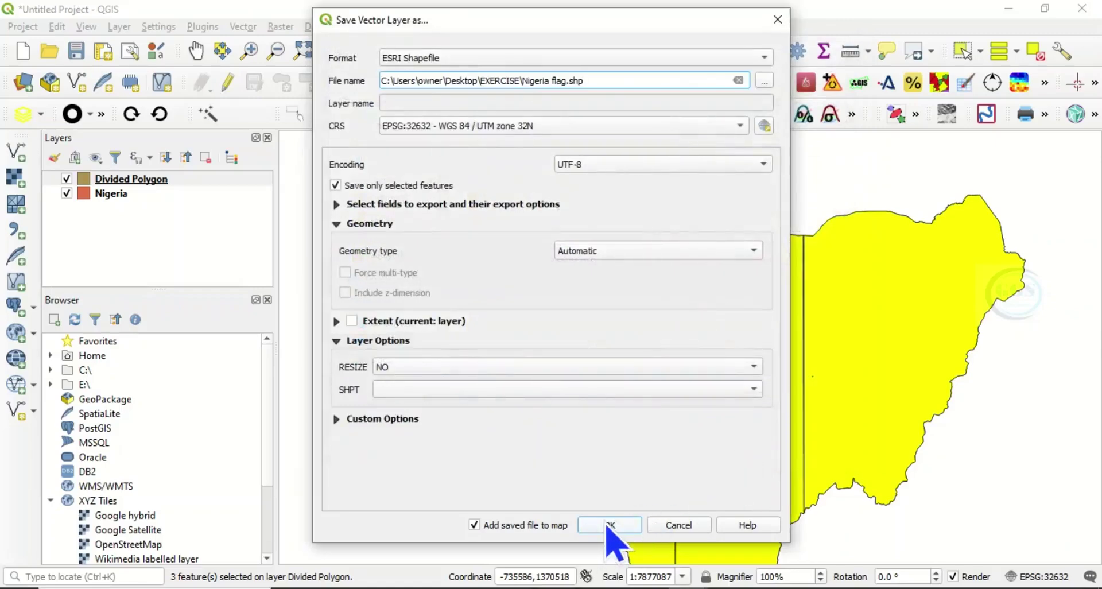
{"action": "left_click", "coordinate": [610, 524]}
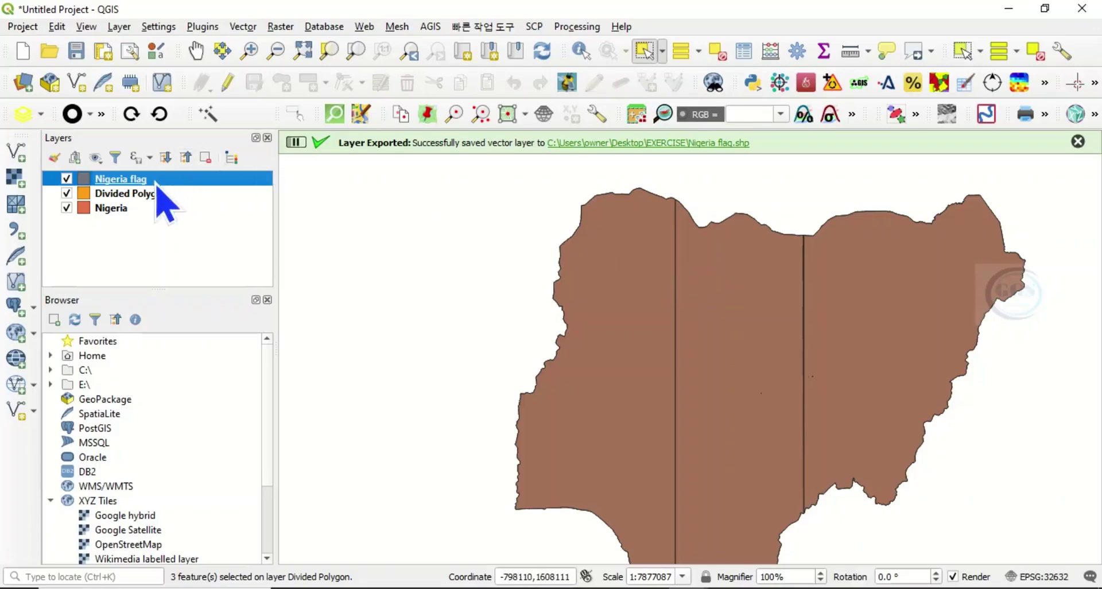
Step: Add a whole number (integer) field named SN to the Nigeria flag layer's attribute table
{"action": "right_click", "coordinate": [117, 183]}
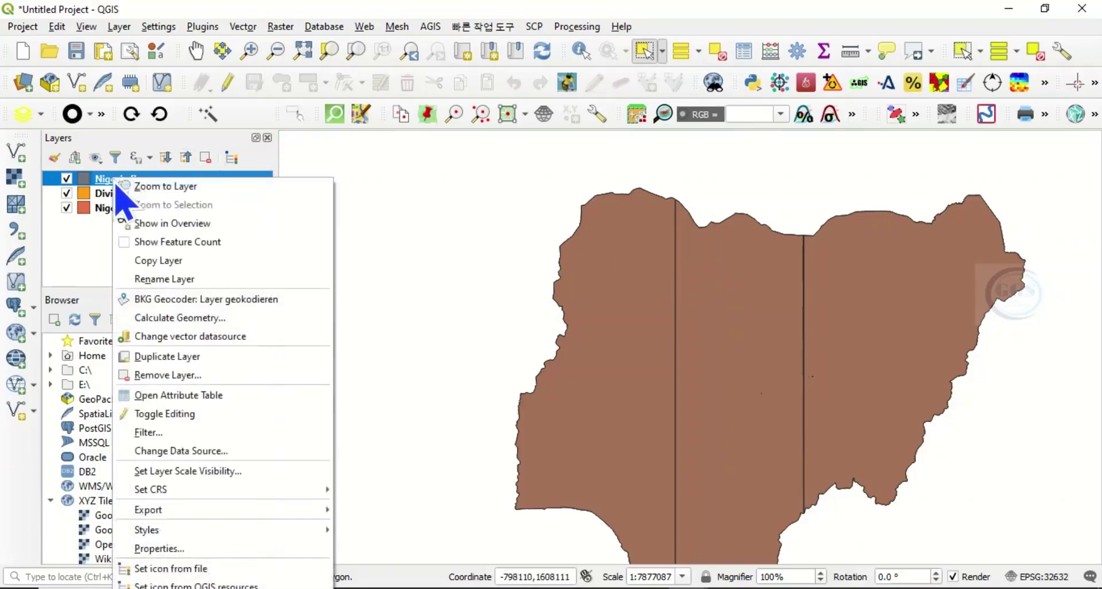
{"action": "left_click", "coordinate": [179, 396]}
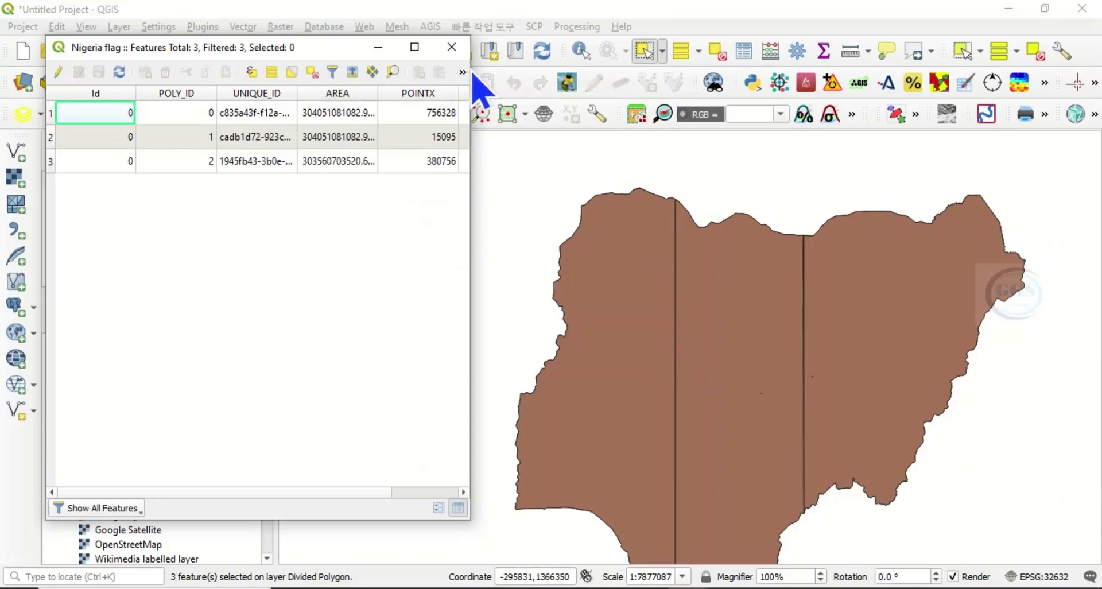
{"action": "left_click_drag", "start_coordinate": [471, 211], "coordinate": [708, 244]}
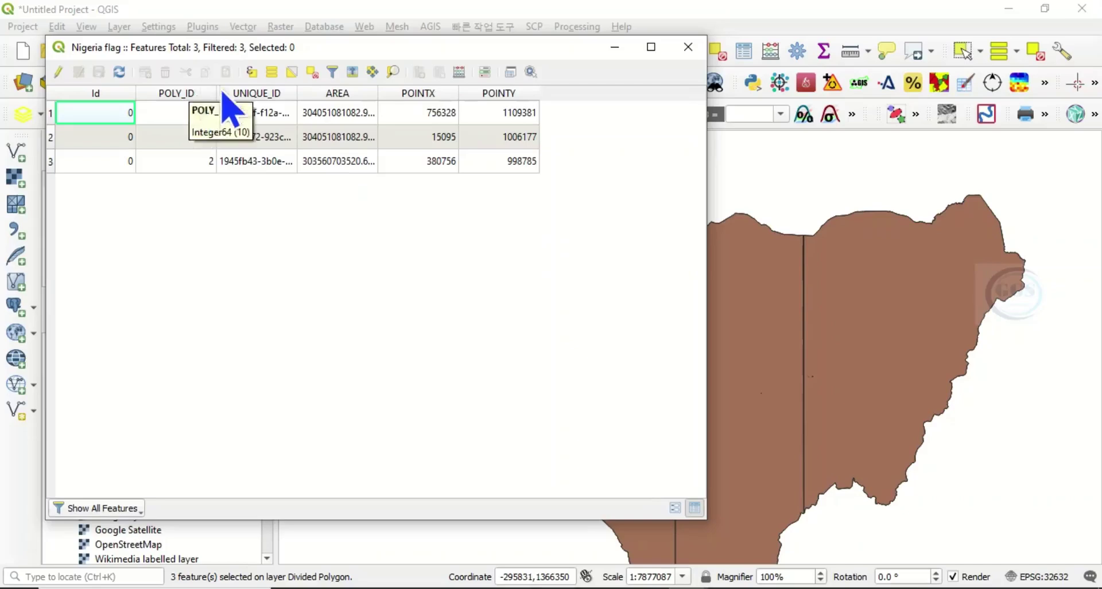
{"action": "left_click", "coordinate": [58, 72]}
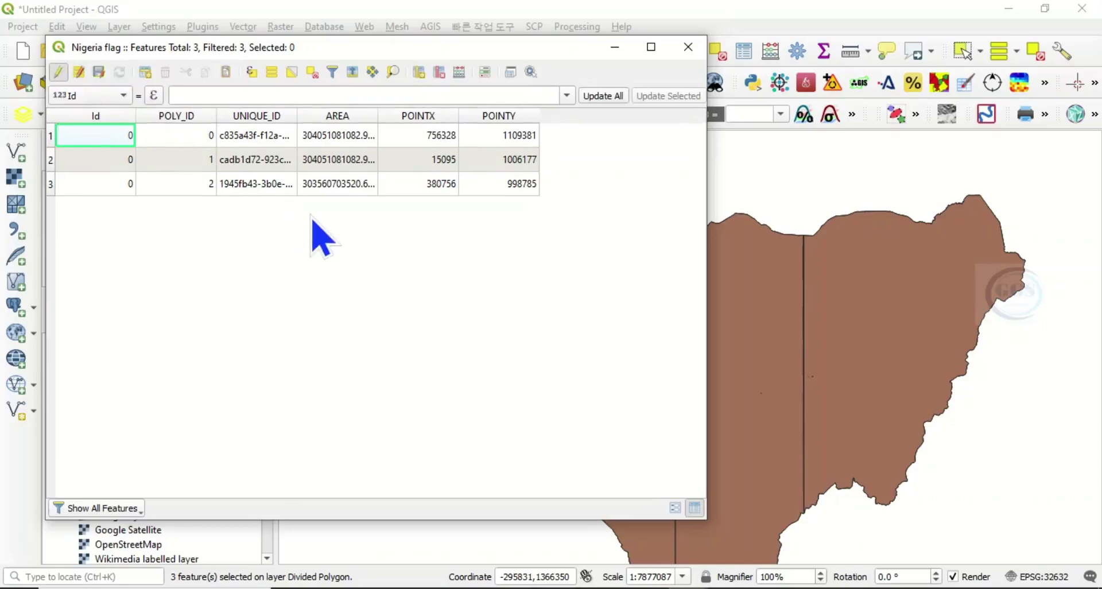
{"action": "left_click", "coordinate": [421, 77]}
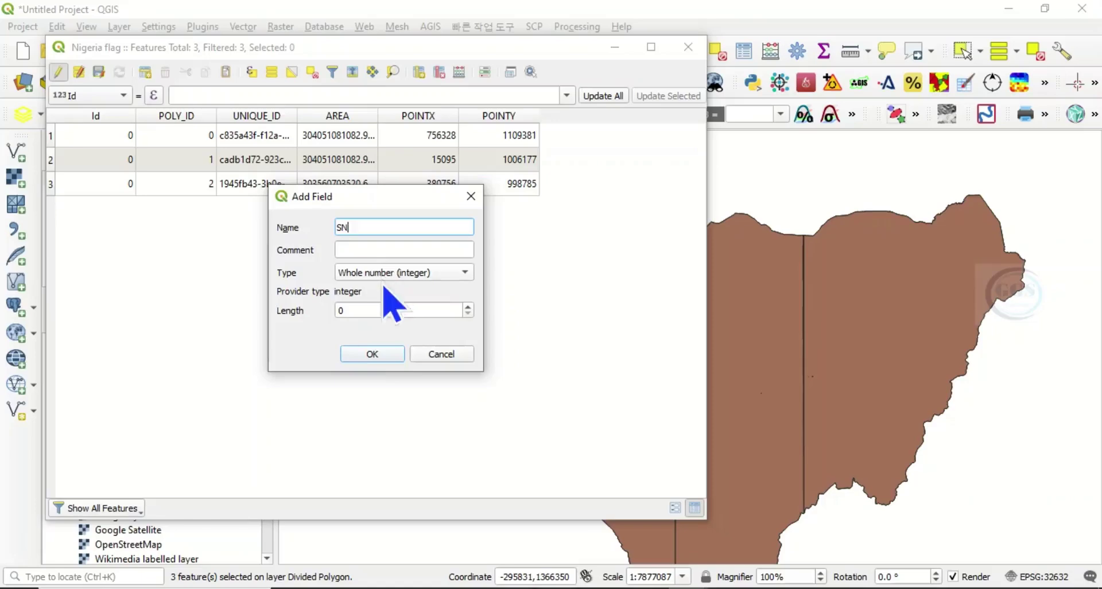
{"action": "left_click", "coordinate": [377, 360]}
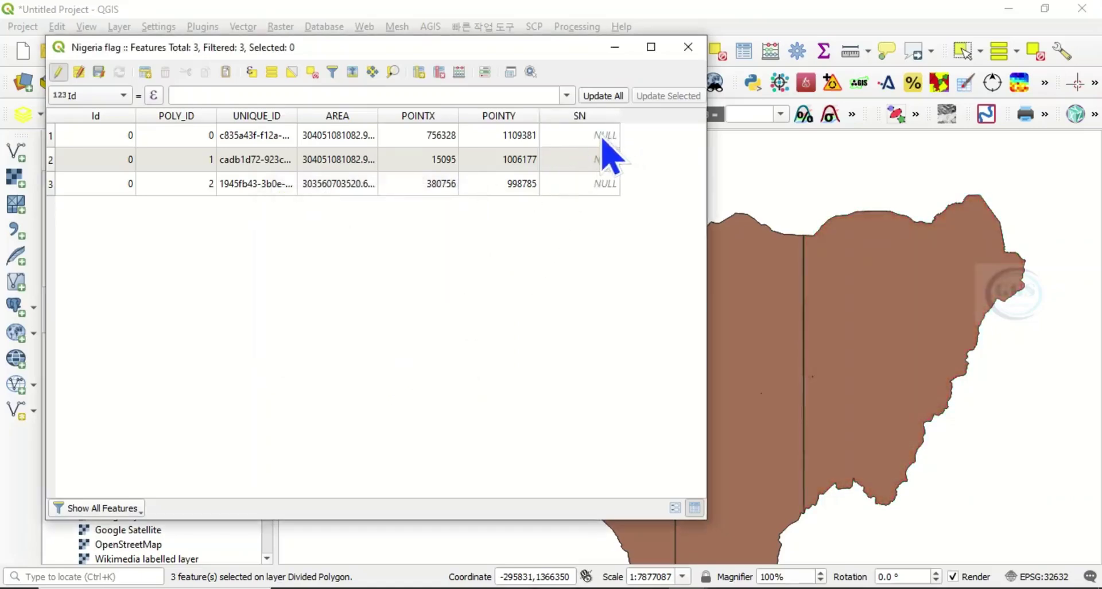
Step: Enter 1, 2 and 3 in the SN field of the three records, save the edits and close the attribute table
{"action": "double_click", "coordinate": [599, 135]}
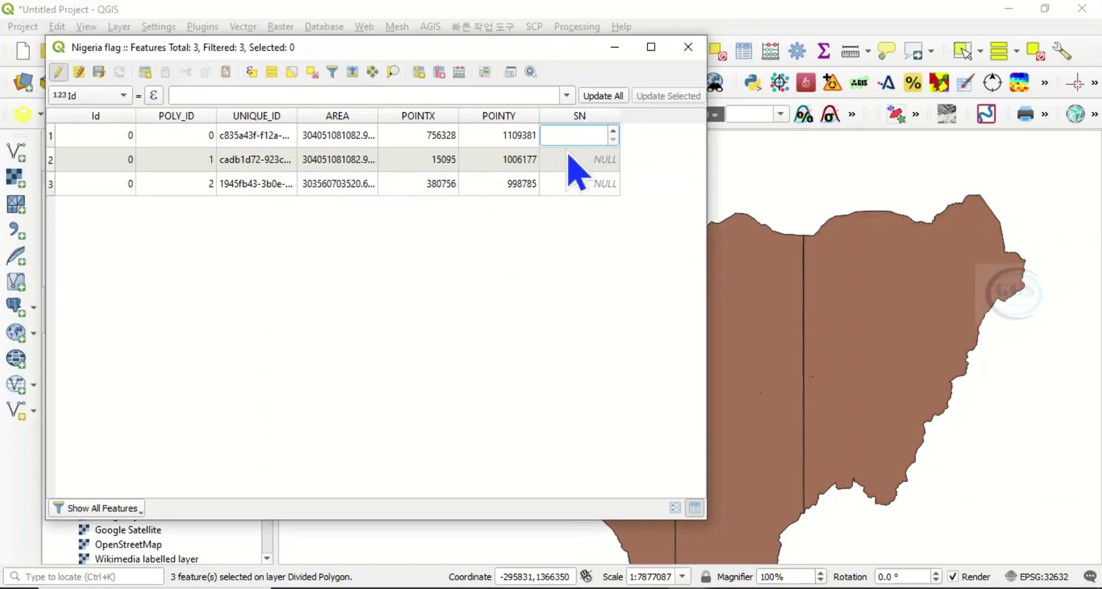
{"action": "type", "text": "2"}
{"action": "double_click", "coordinate": [587, 159]}
{"action": "type", "text": "2"}
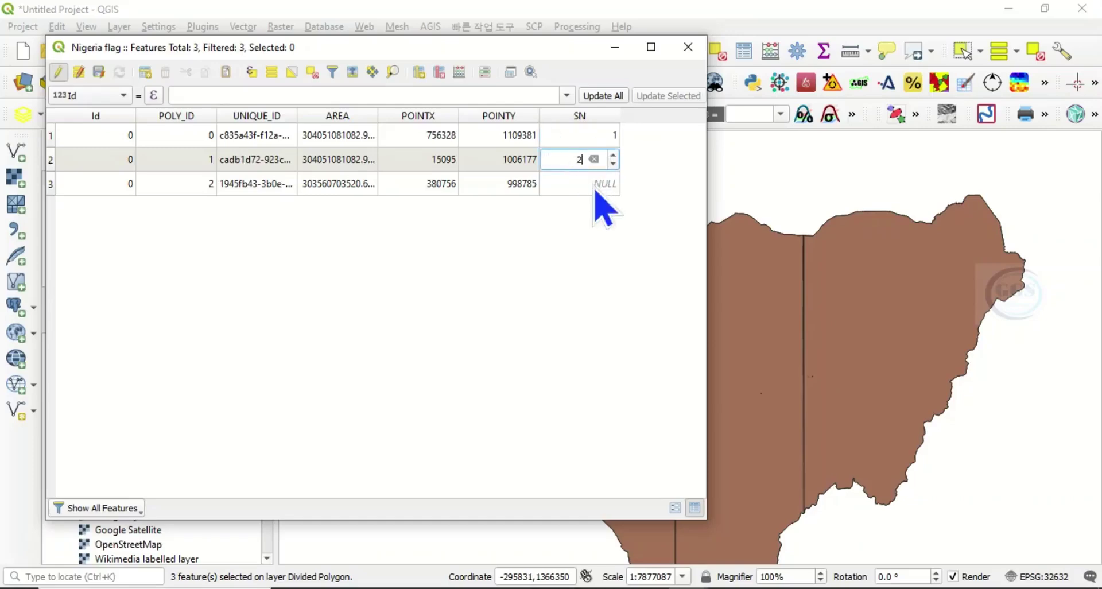
{"action": "double_click", "coordinate": [592, 182]}
{"action": "type", "text": "3"}
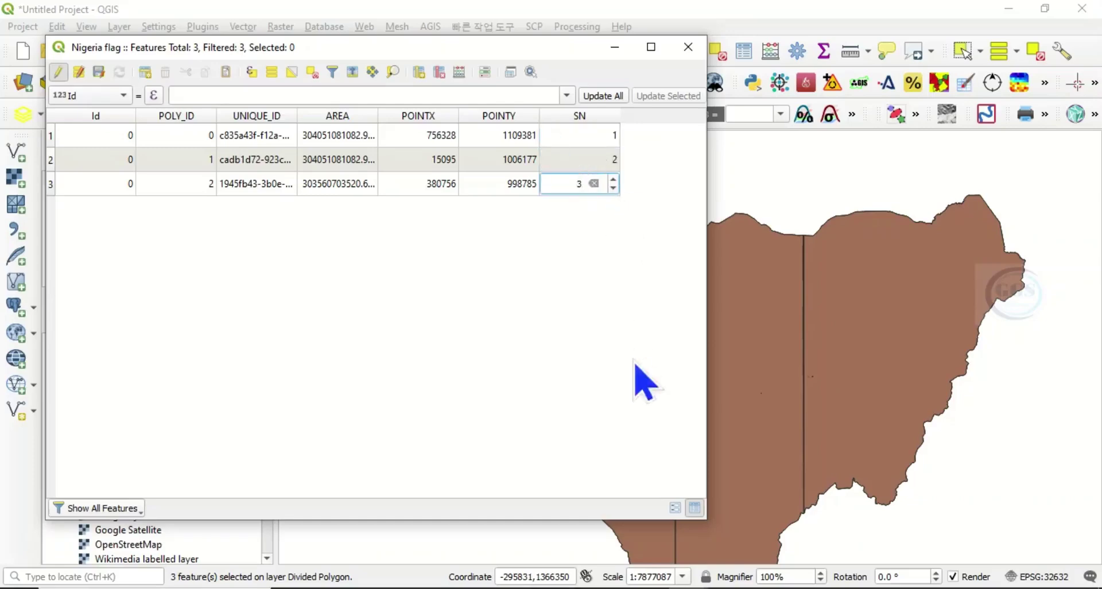
{"action": "left_click", "coordinate": [98, 72]}
{"action": "left_click", "coordinate": [58, 71]}
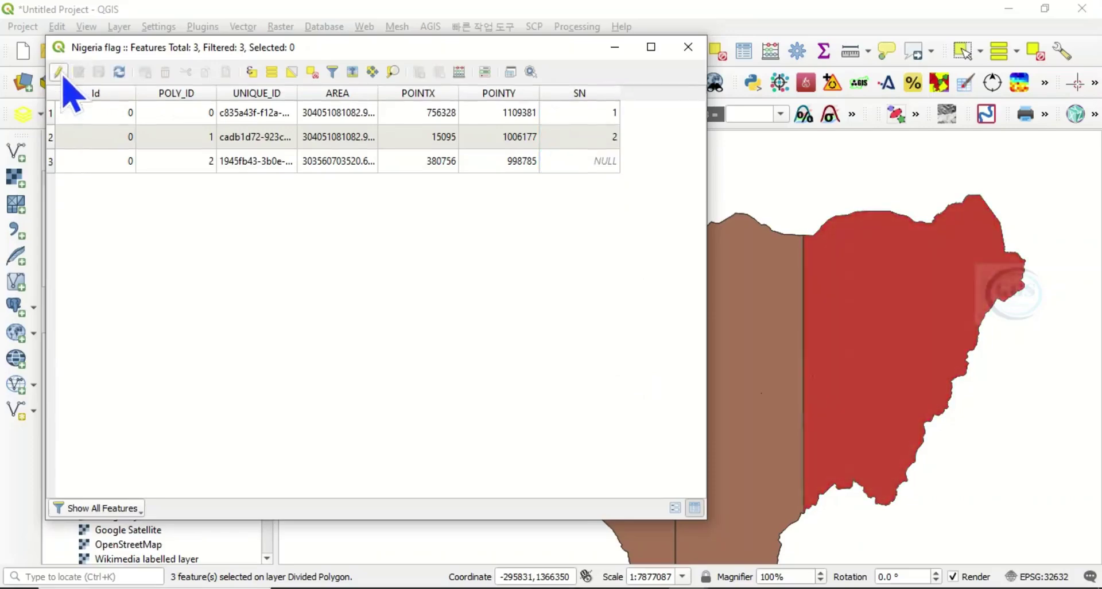
{"action": "left_click", "coordinate": [688, 47]}
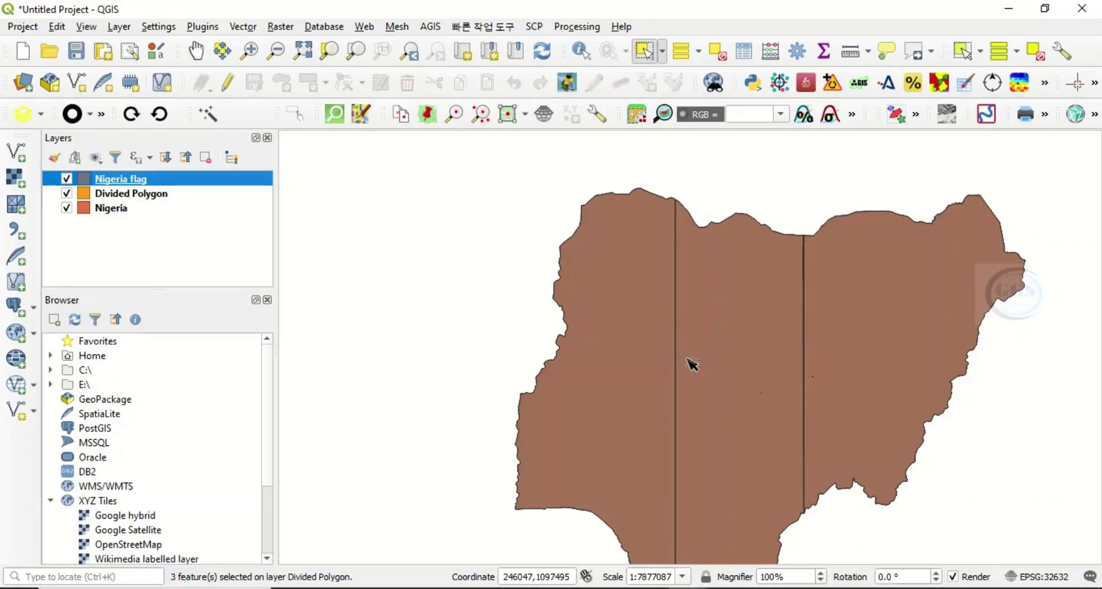
Step: Apply Categorized symbology to the Nigeria flag layer, classified by the SN column with random colors
{"action": "right_click", "coordinate": [118, 179]}
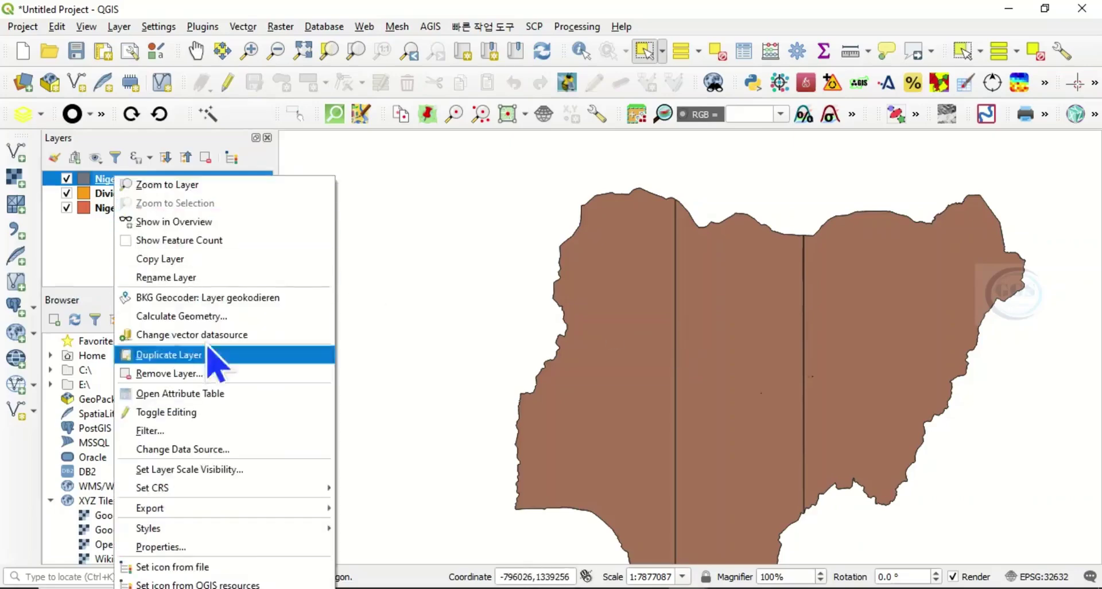
{"action": "left_click", "coordinate": [171, 548]}
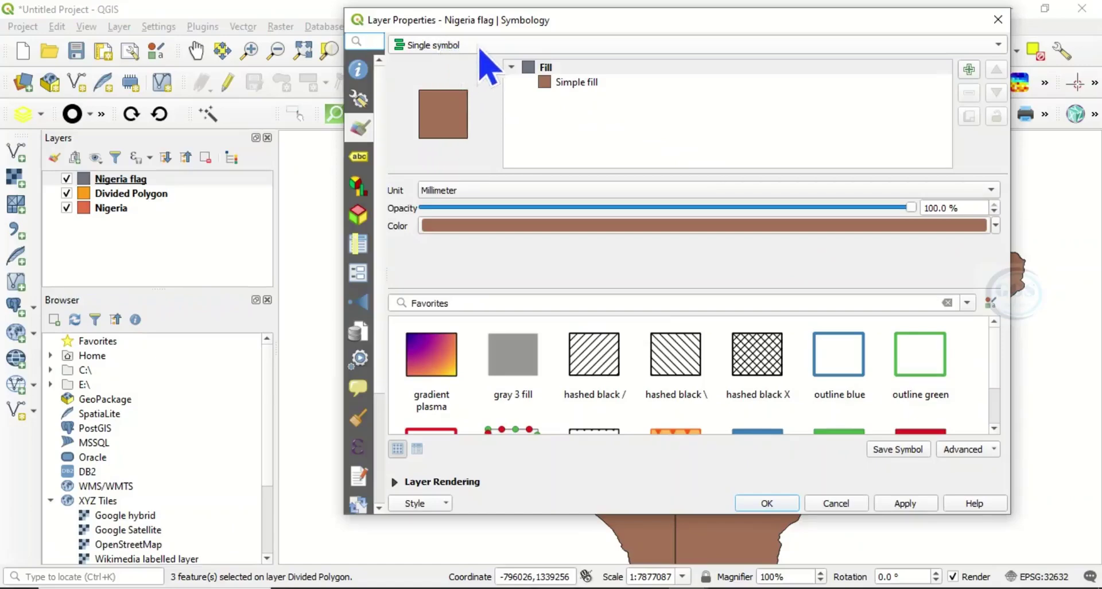
{"action": "left_click", "coordinate": [509, 46]}
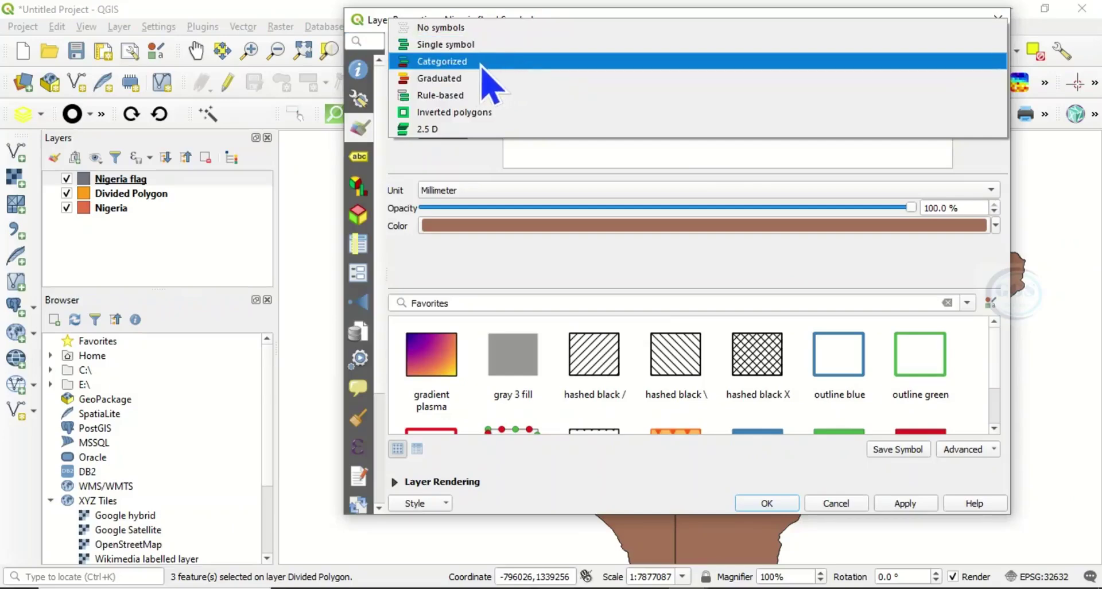
{"action": "left_click", "coordinate": [459, 62]}
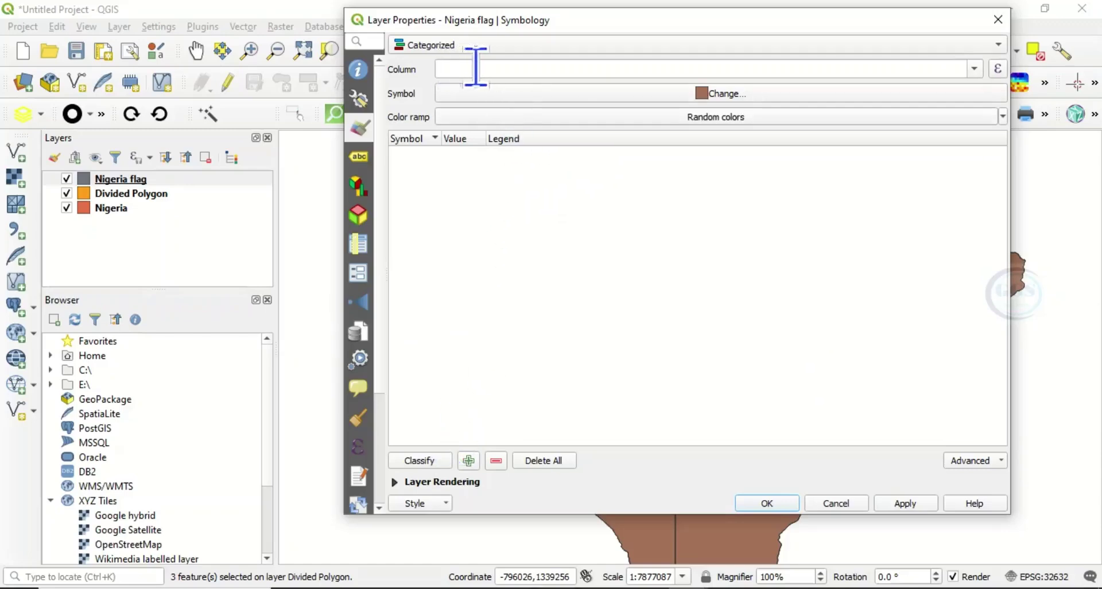
{"action": "left_click", "coordinate": [975, 70]}
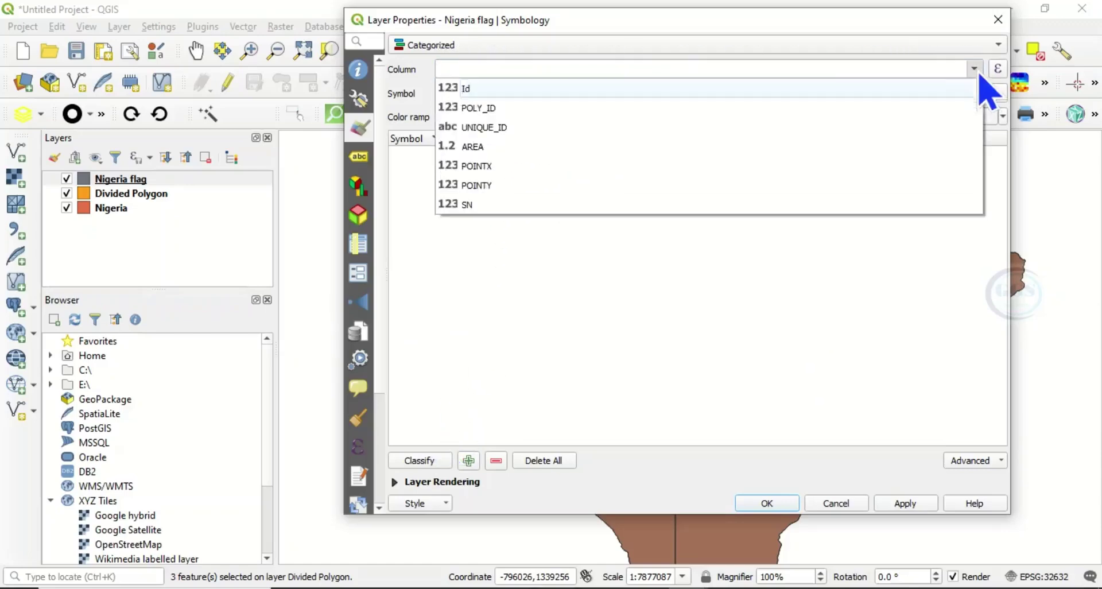
{"action": "left_click", "coordinate": [483, 206]}
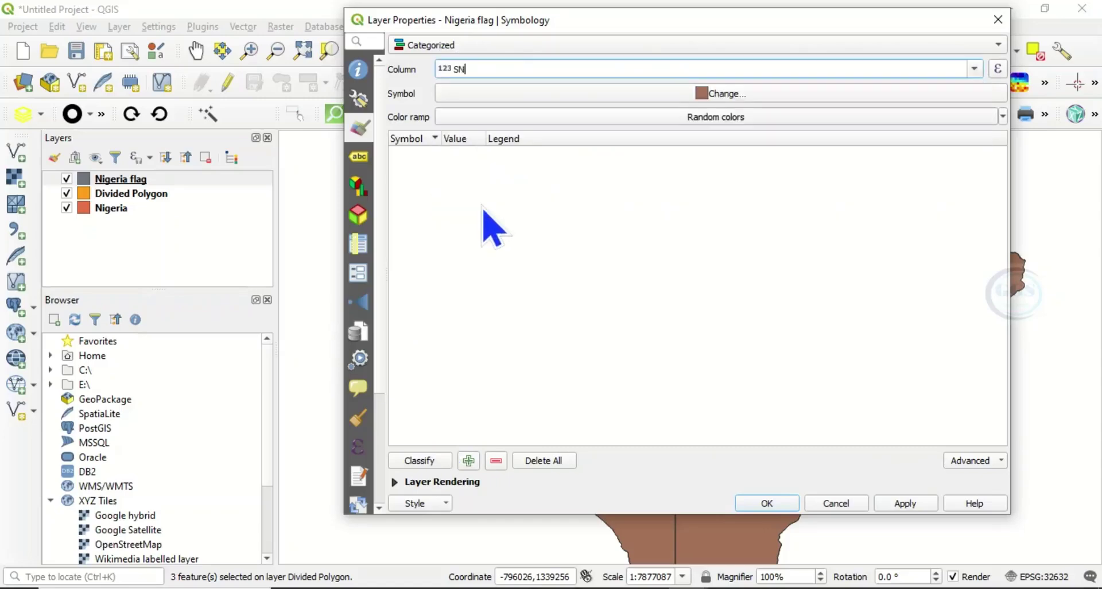
{"action": "left_click", "coordinate": [431, 466]}
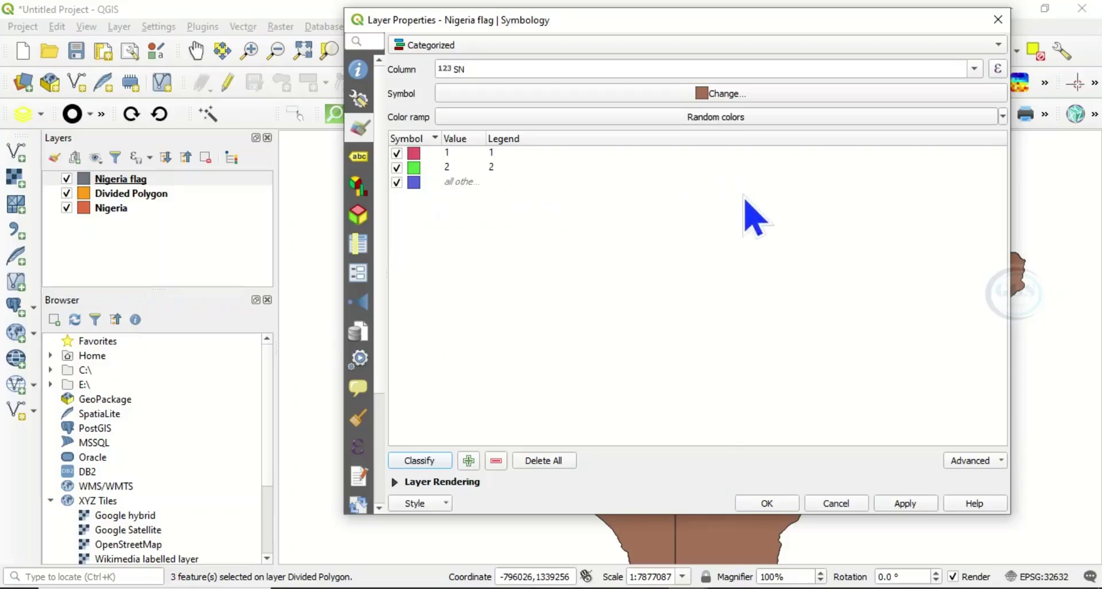
{"action": "left_click_drag", "start_coordinate": [728, 30], "coordinate": [465, 27]}
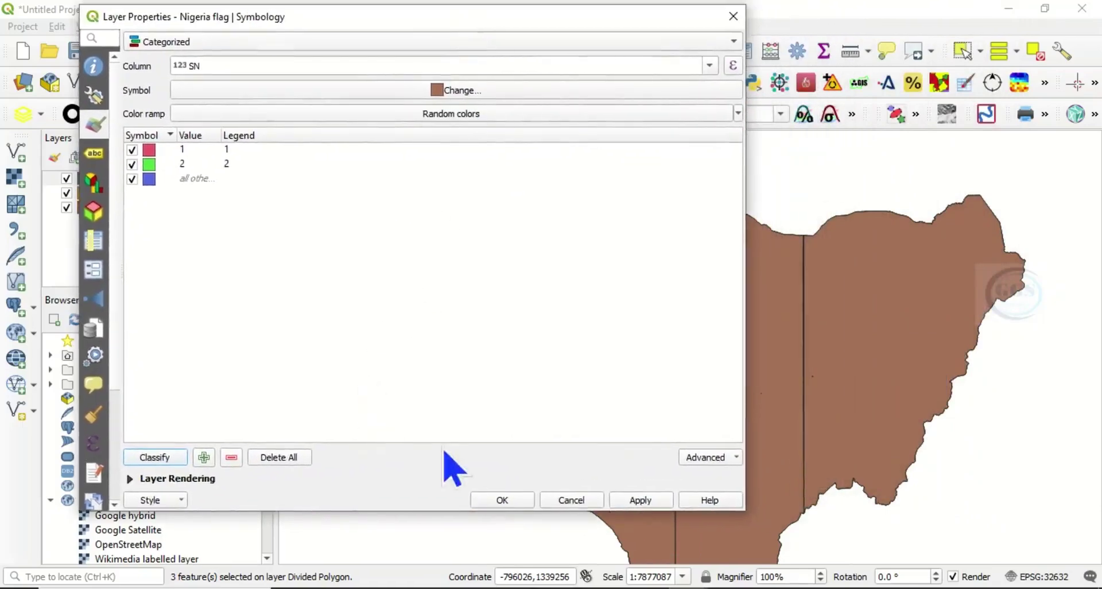
{"action": "left_click", "coordinate": [640, 501]}
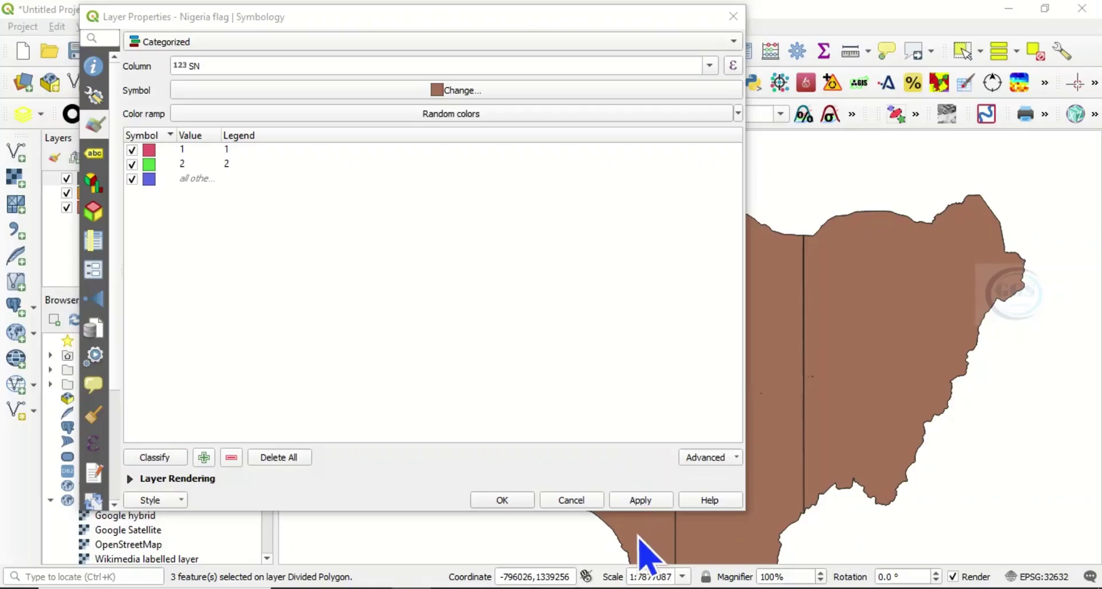
{"action": "left_click", "coordinate": [646, 504]}
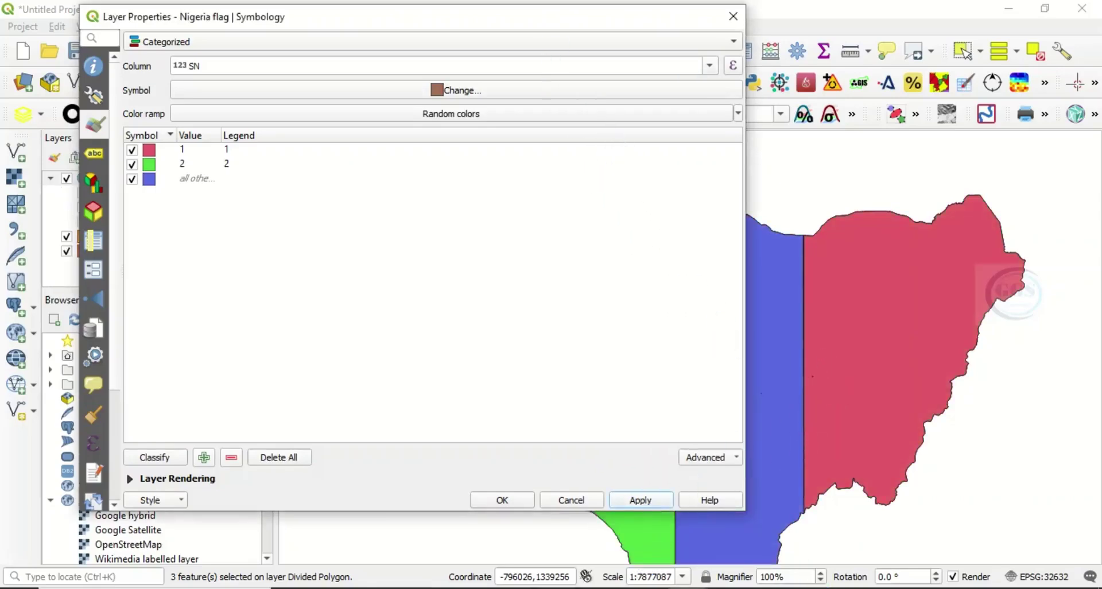
Step: Check the Nigerian flag in the browser's image results, return to QGIS and set the category 1 fill to a pure green recent color
{"action": "left_click", "coordinate": [332, 588]}
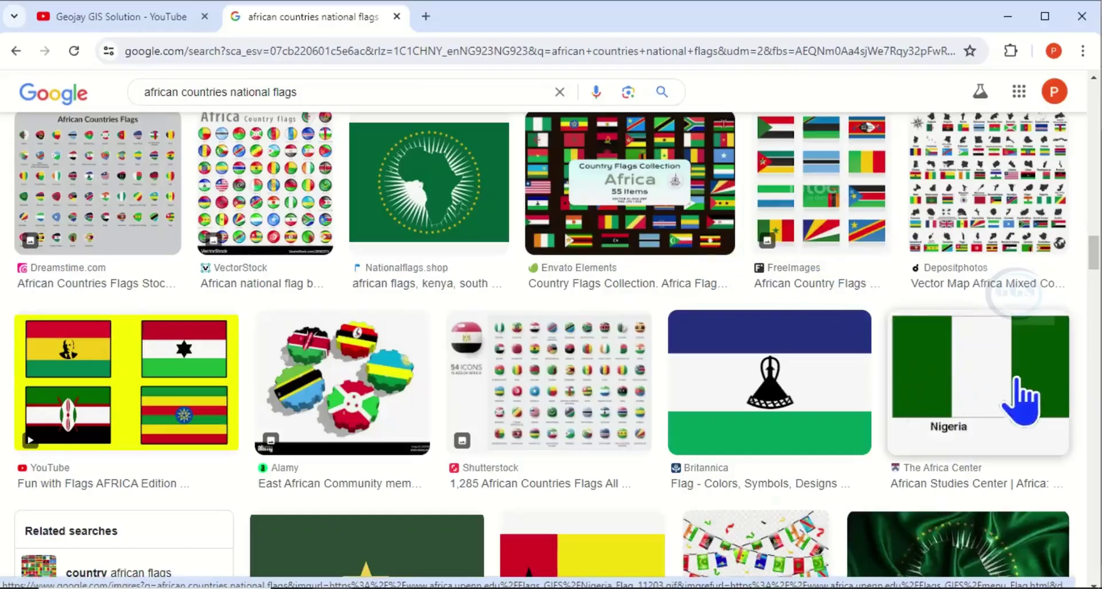
{"action": "left_click", "coordinate": [1007, 16]}
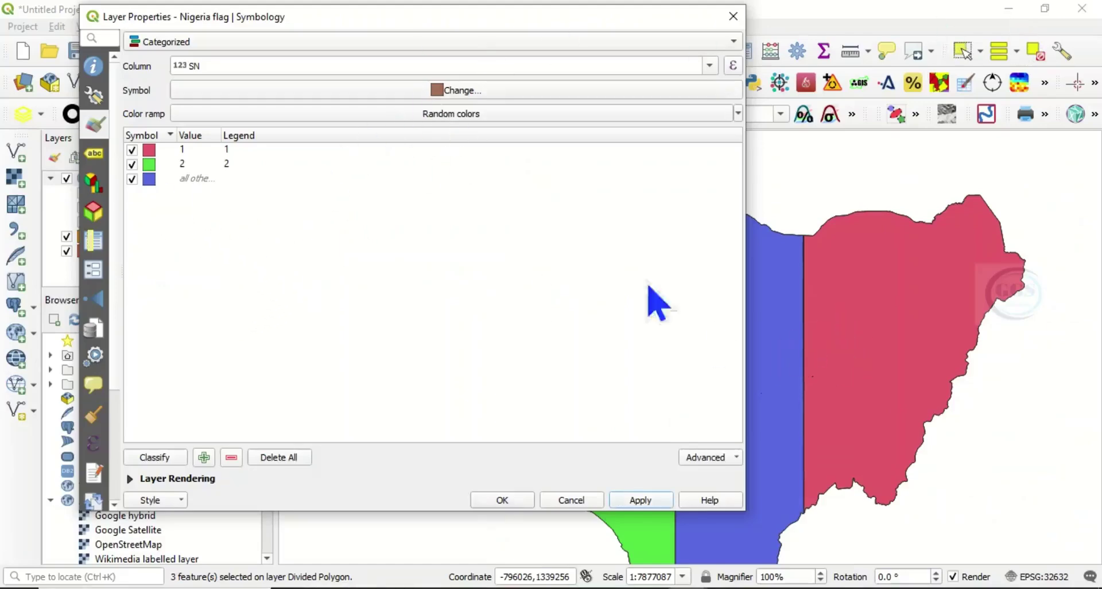
{"action": "double_click", "coordinate": [149, 151]}
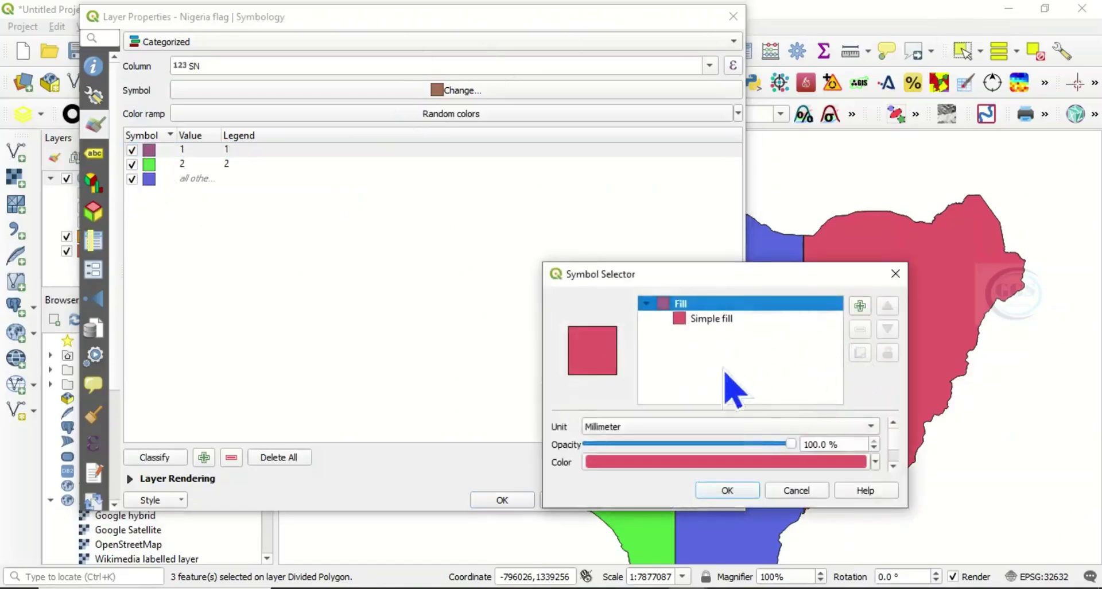
{"action": "left_click", "coordinate": [875, 462]}
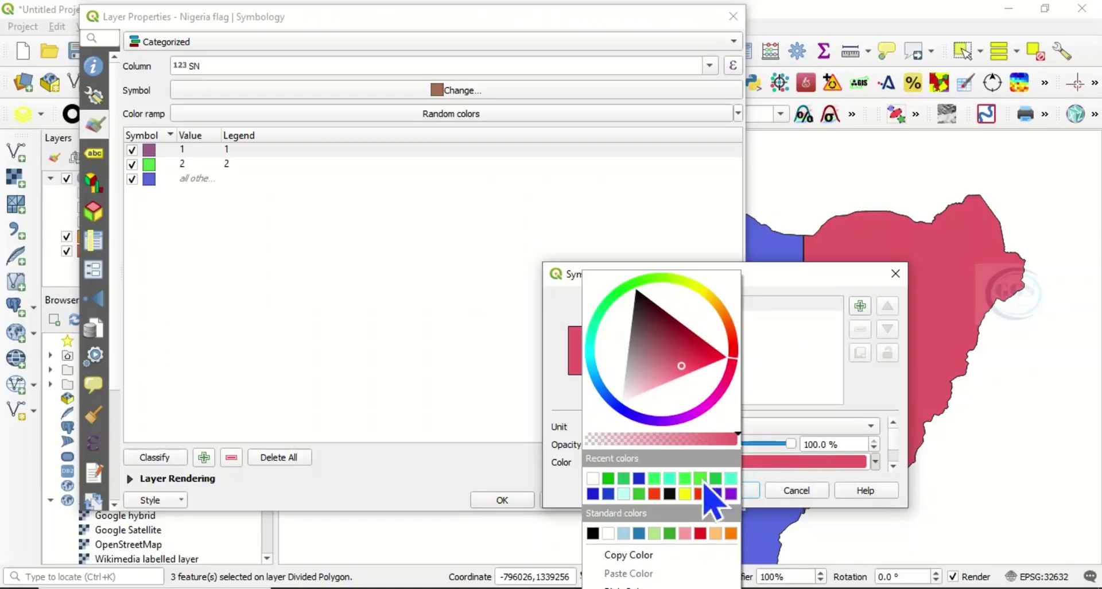
{"action": "left_click", "coordinate": [609, 479]}
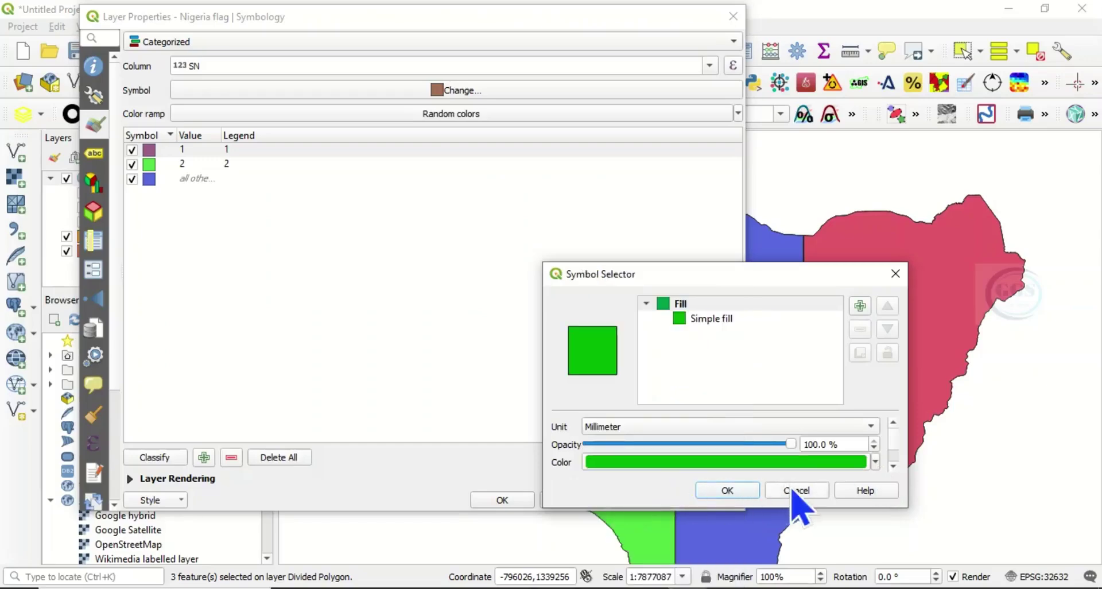
{"action": "left_click", "coordinate": [727, 490]}
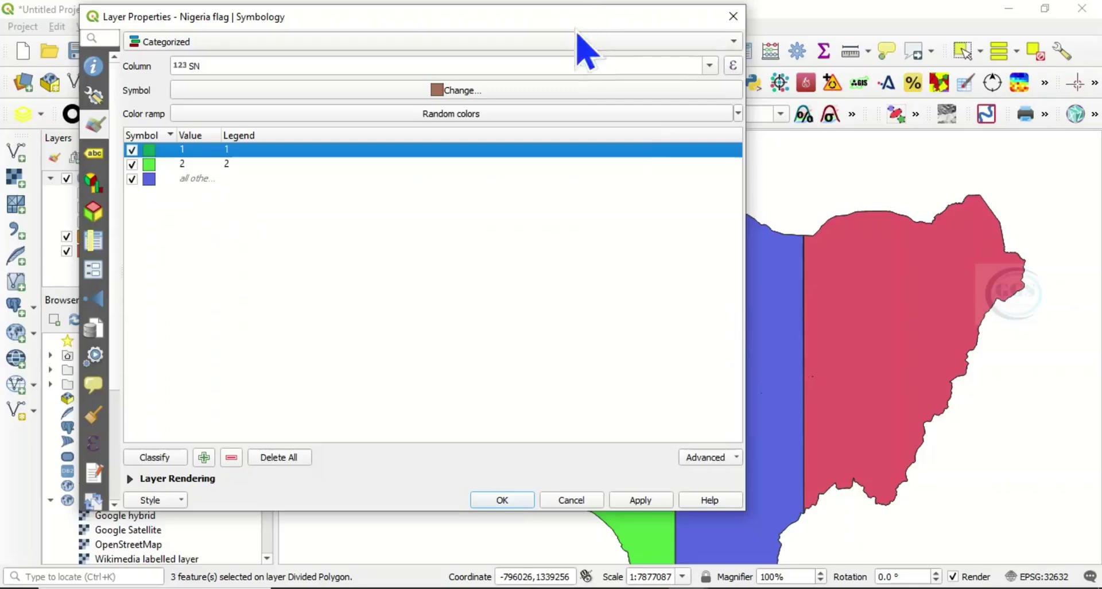
Step: Change the category 1 fill to a slightly lighter green from the recent colors
{"action": "left_click_drag", "start_coordinate": [667, 28], "coordinate": [557, 24]}
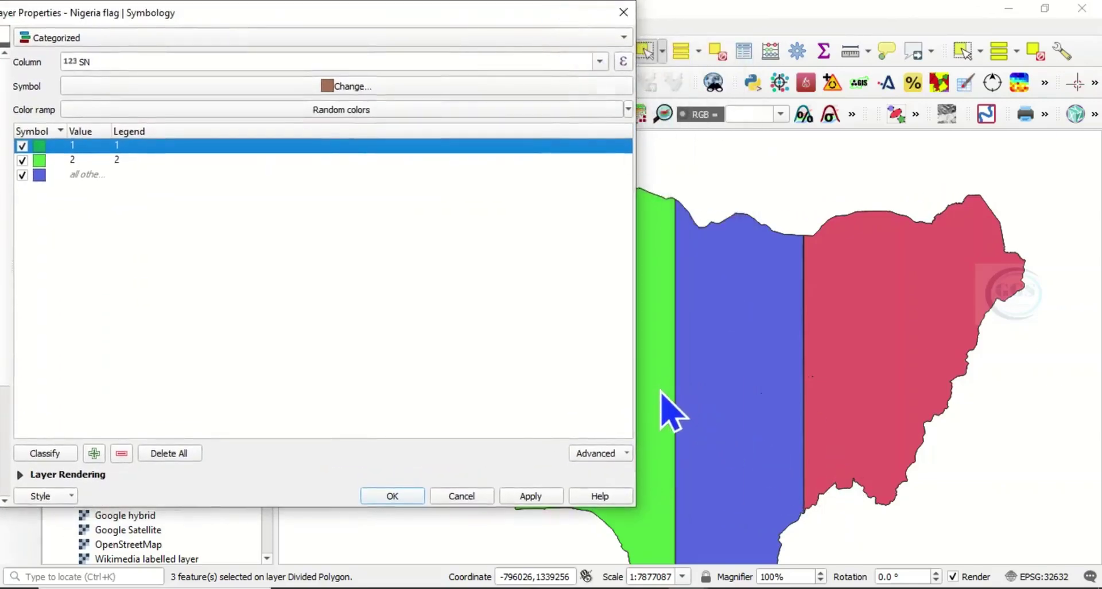
{"action": "double_click", "coordinate": [40, 147]}
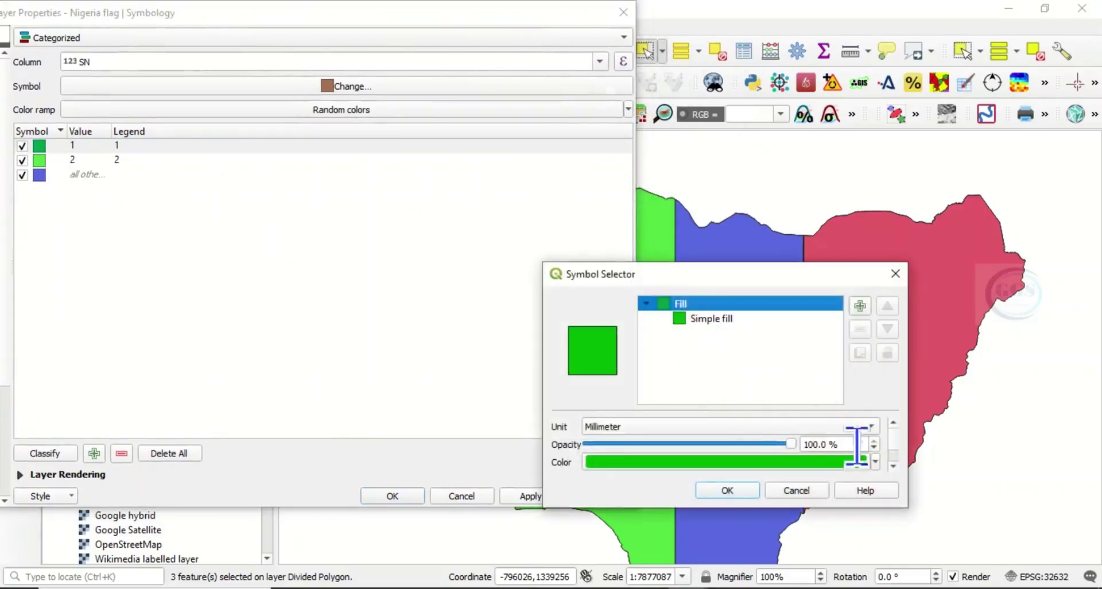
{"action": "left_click", "coordinate": [875, 461]}
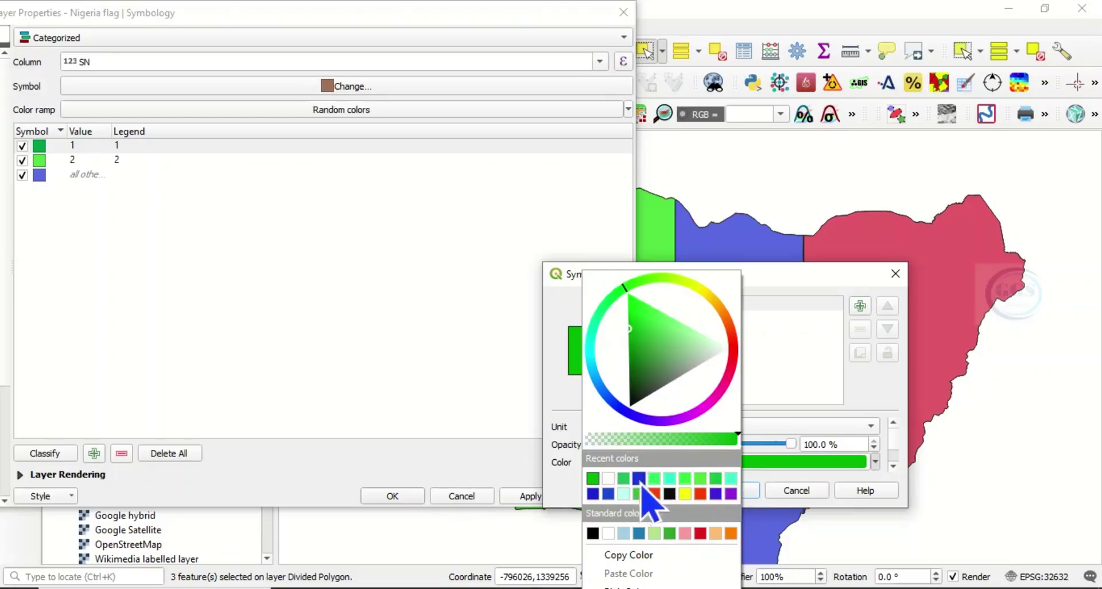
{"action": "left_click", "coordinate": [715, 480]}
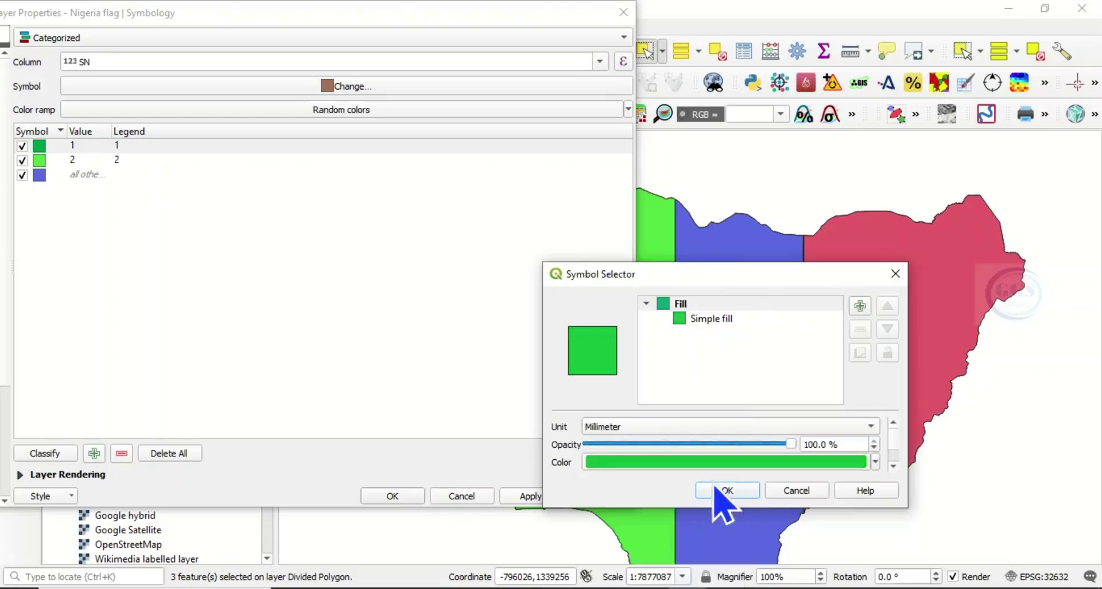
{"action": "left_click", "coordinate": [727, 490]}
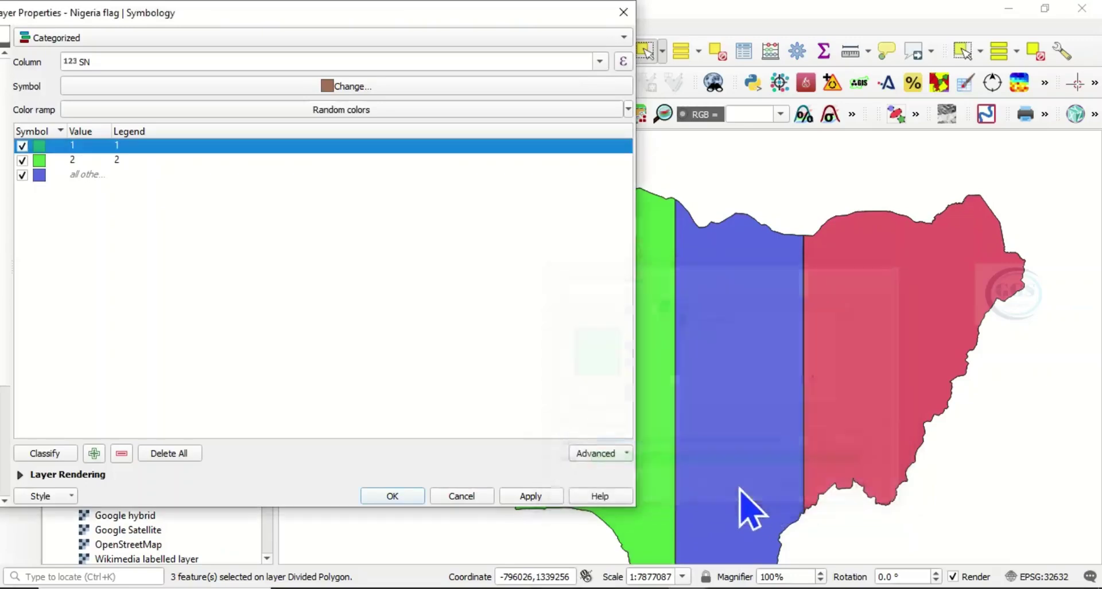
Step: Set the fill of category 2 to a bright green and confirm the symbol
{"action": "double_click", "coordinate": [39, 161]}
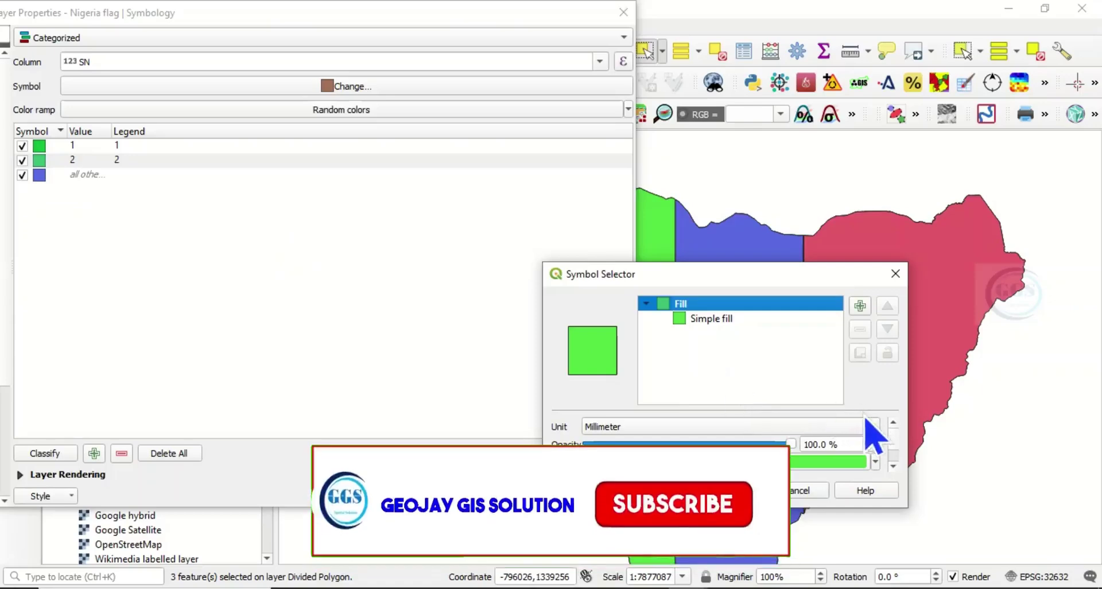
{"action": "left_click", "coordinate": [875, 462]}
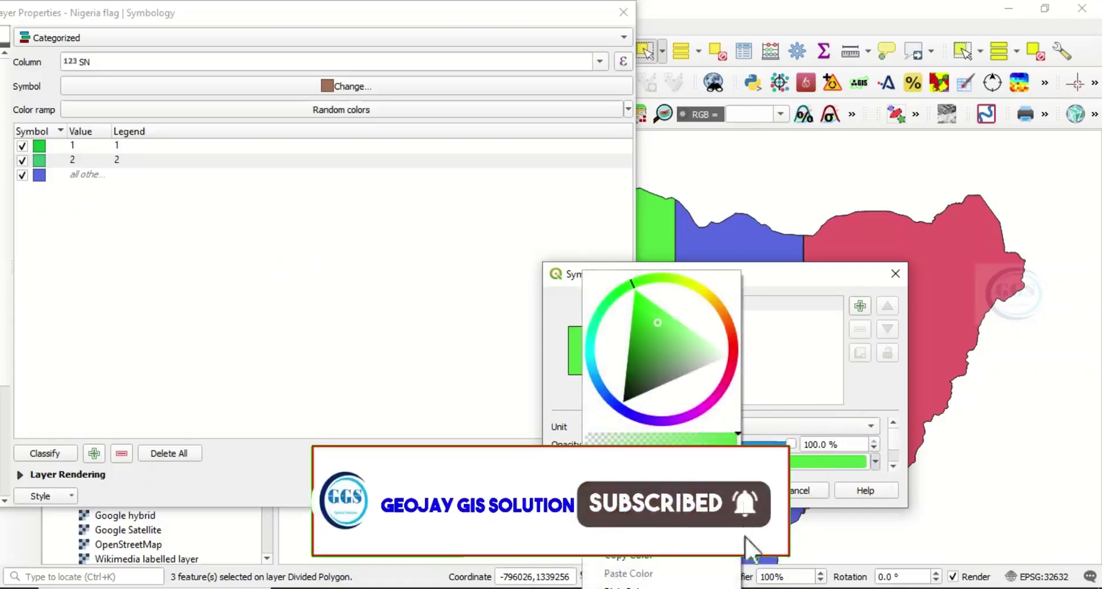
{"action": "left_click", "coordinate": [736, 522]}
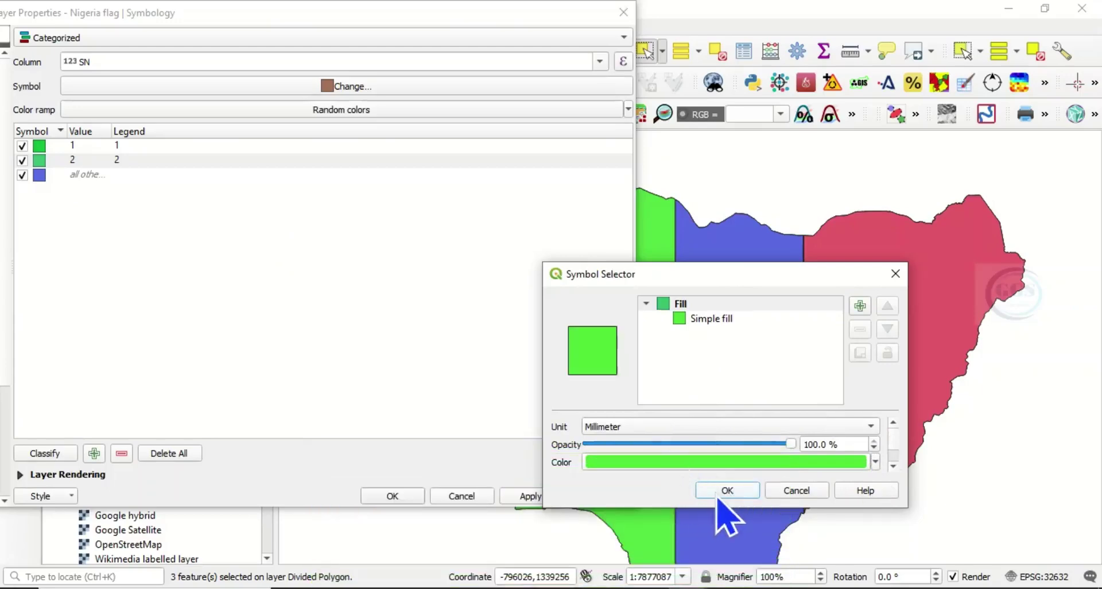
{"action": "left_click", "coordinate": [725, 490]}
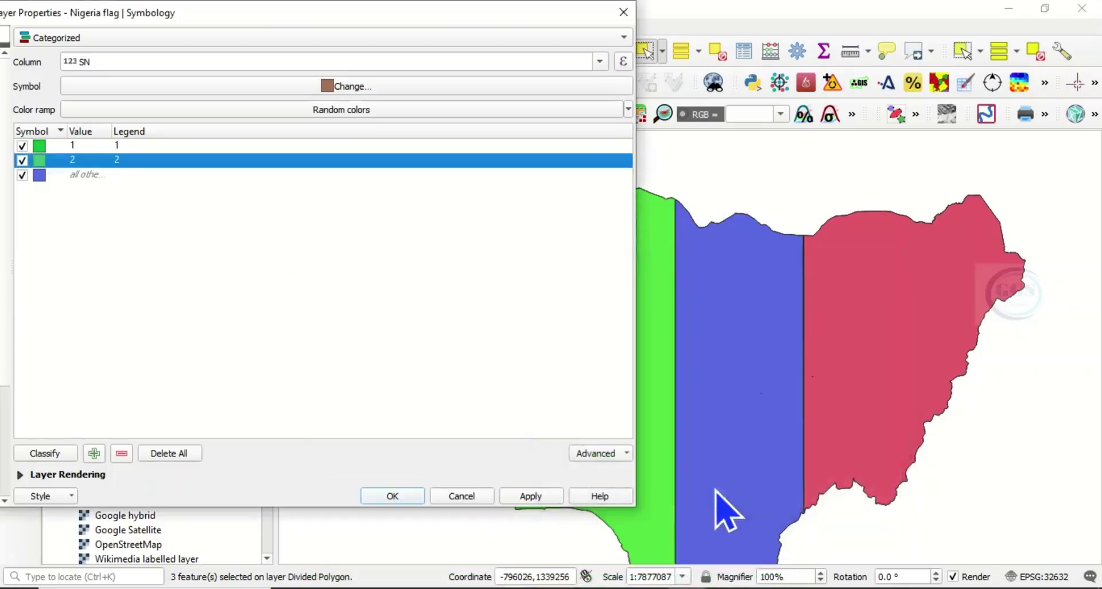
Step: Set the fill of the all other values category to white, apply the symbology and close the layer properties
{"action": "double_click", "coordinate": [40, 176]}
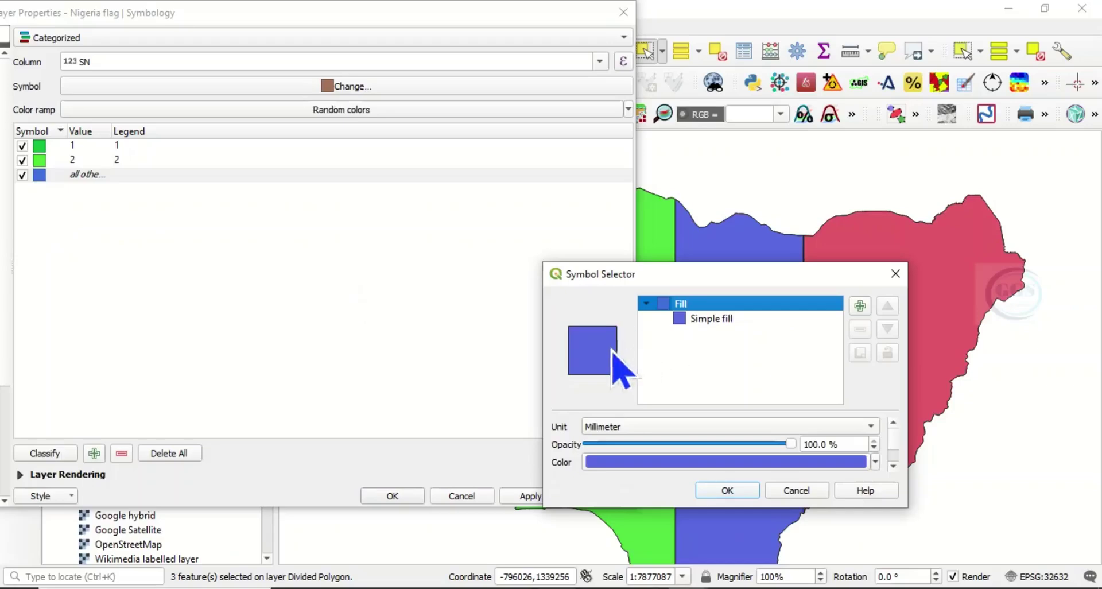
{"action": "left_click", "coordinate": [874, 463]}
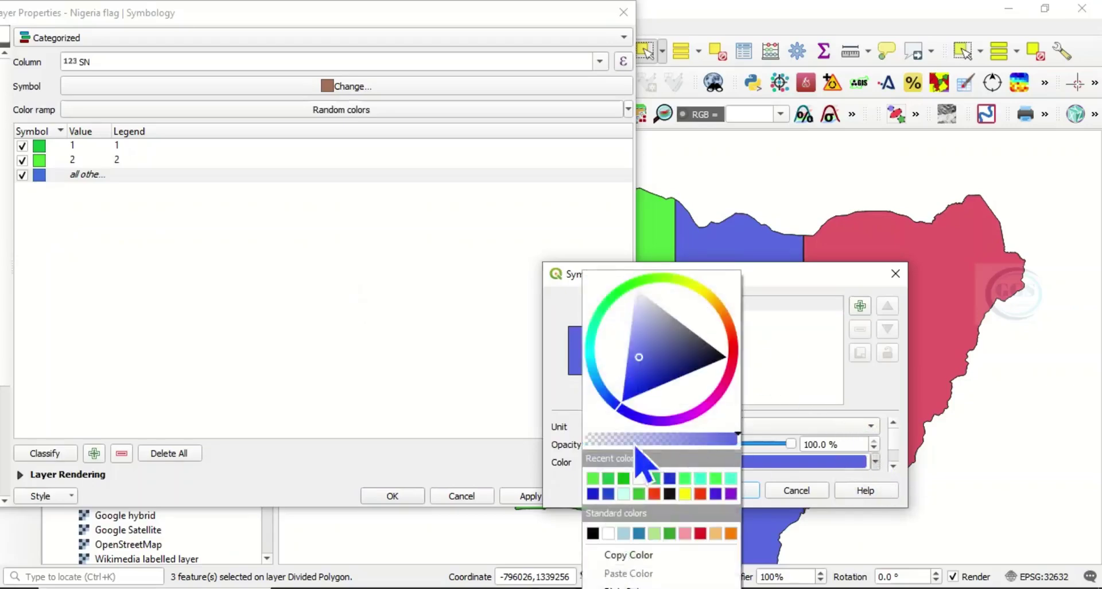
{"action": "left_click", "coordinate": [609, 535]}
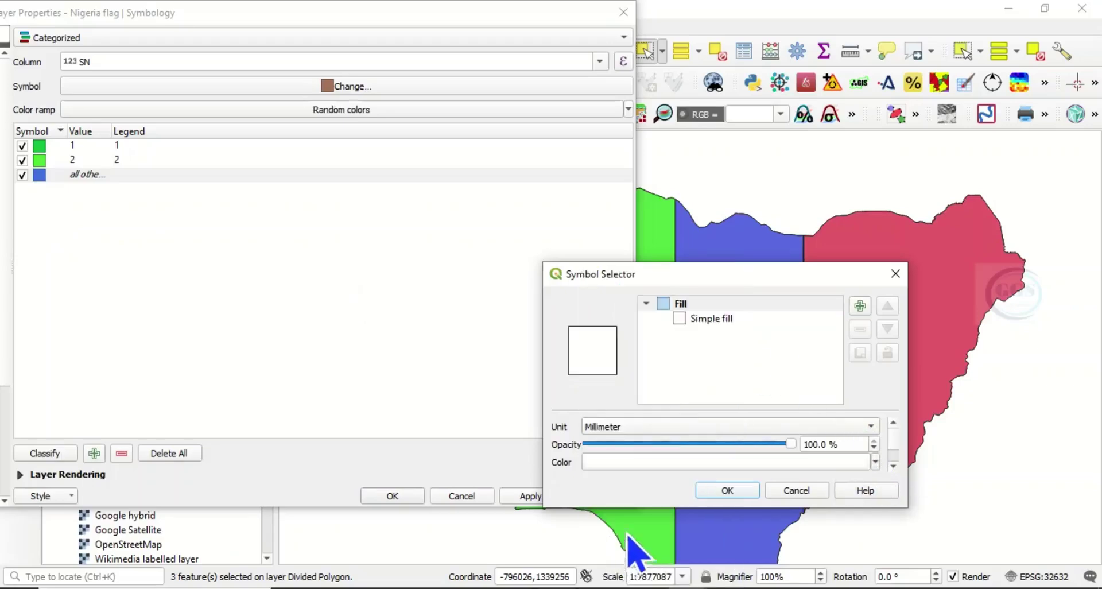
{"action": "left_click", "coordinate": [727, 491]}
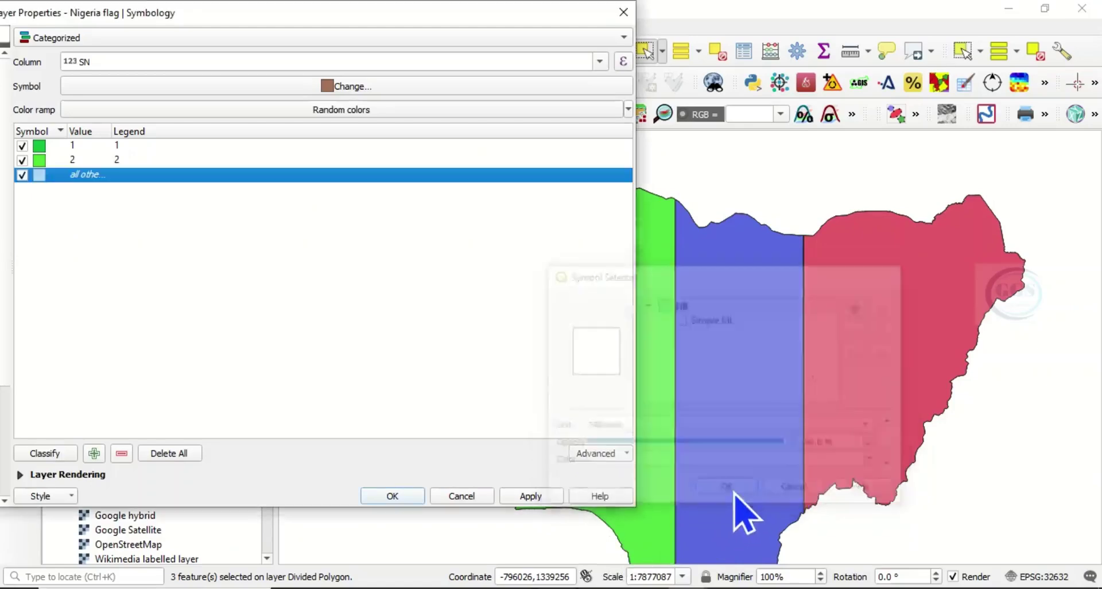
{"action": "left_click", "coordinate": [530, 496]}
{"action": "key", "text": "Return"}
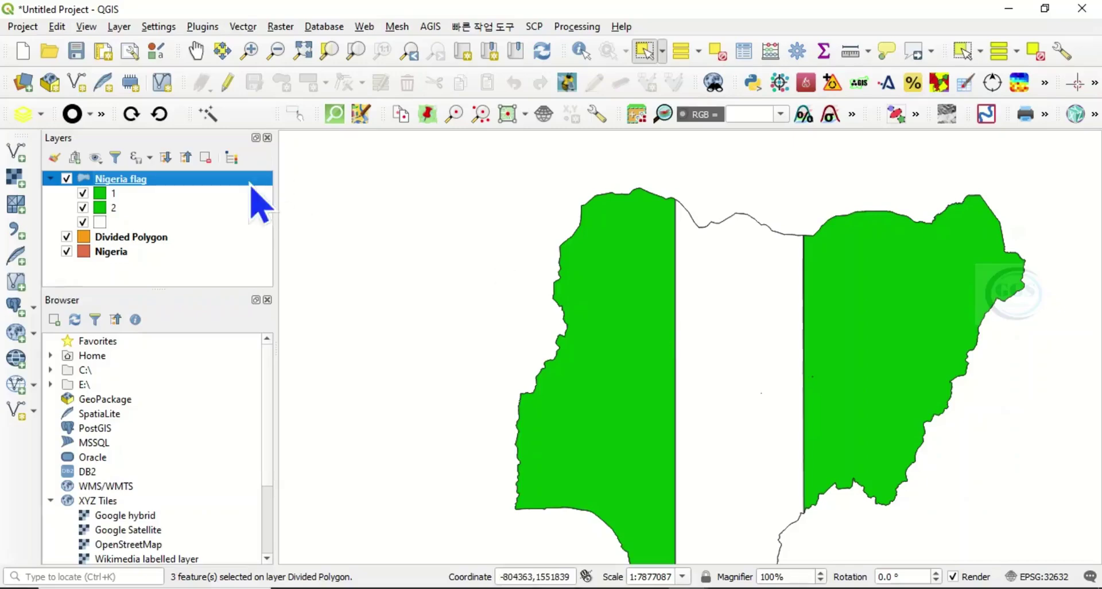
{"action": "left_click", "coordinate": [196, 52]}
{"action": "left_click_drag", "start_coordinate": [836, 382], "coordinate": [742, 356]}
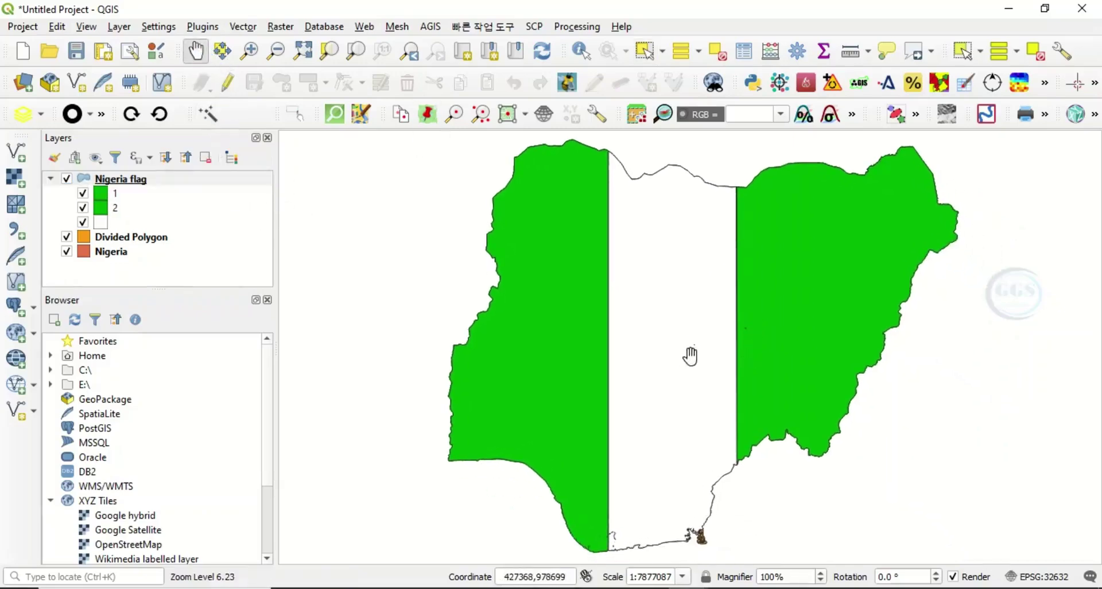